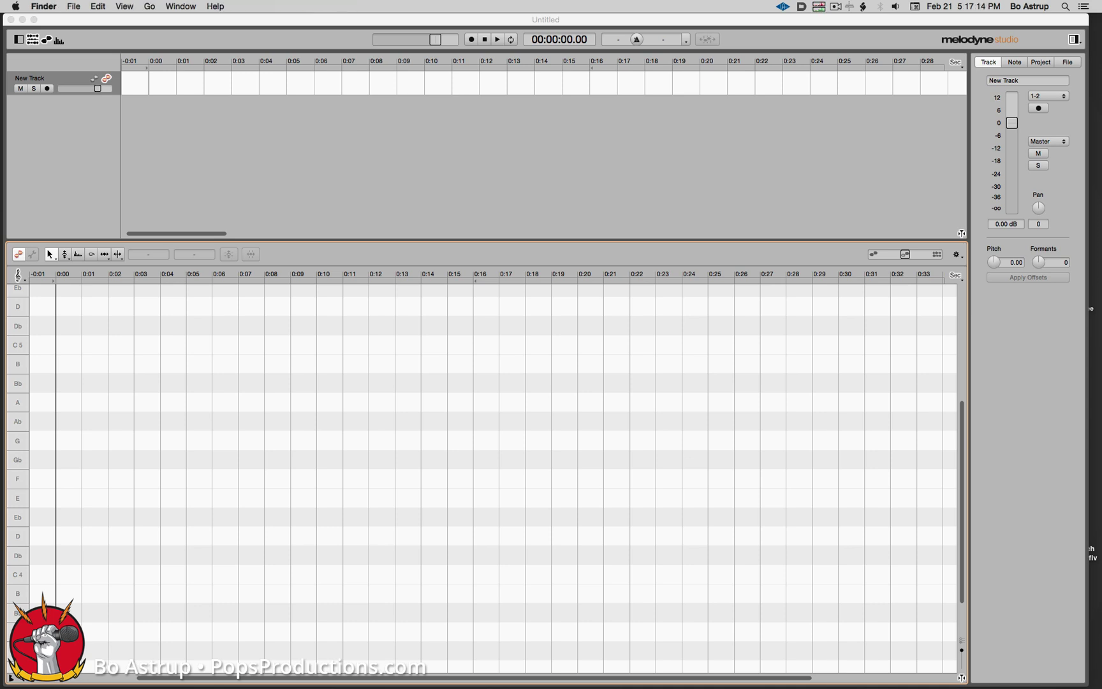
Step: Import the ACC GTR 4-mg, ACC GTR 5-mg, ACC GTRR 3-mg and Ample Guitar audio files from Finder as tracks in the untitled project
drag(1095, 83, 1031, 108)
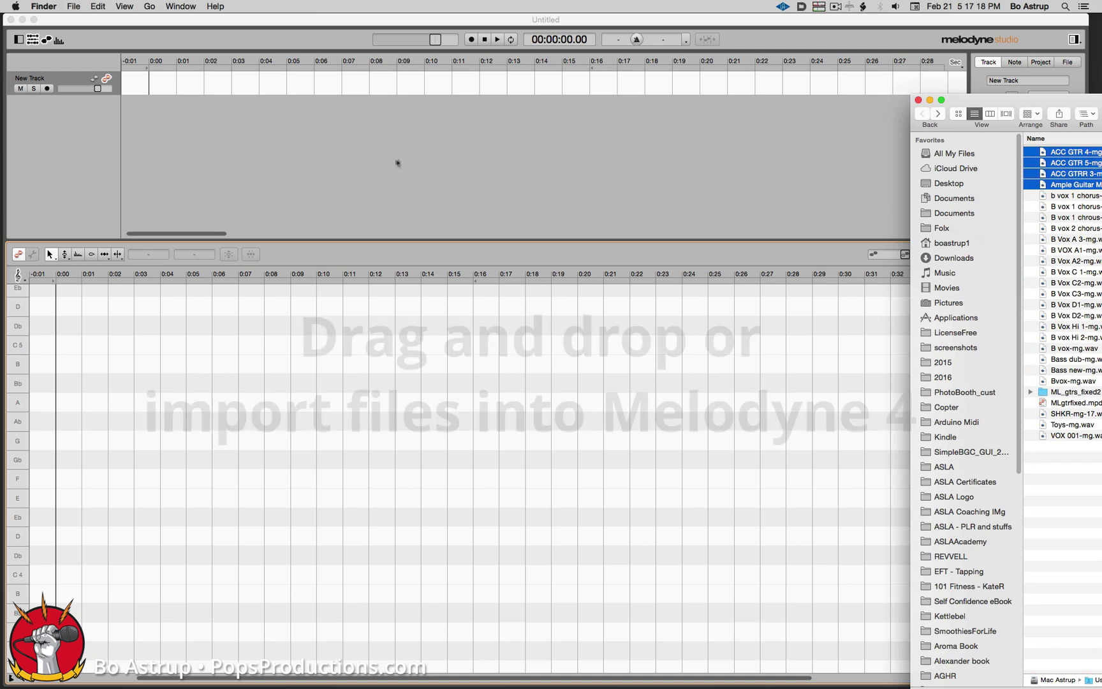
click(276, 153)
click(87, 6)
click(87, 6)
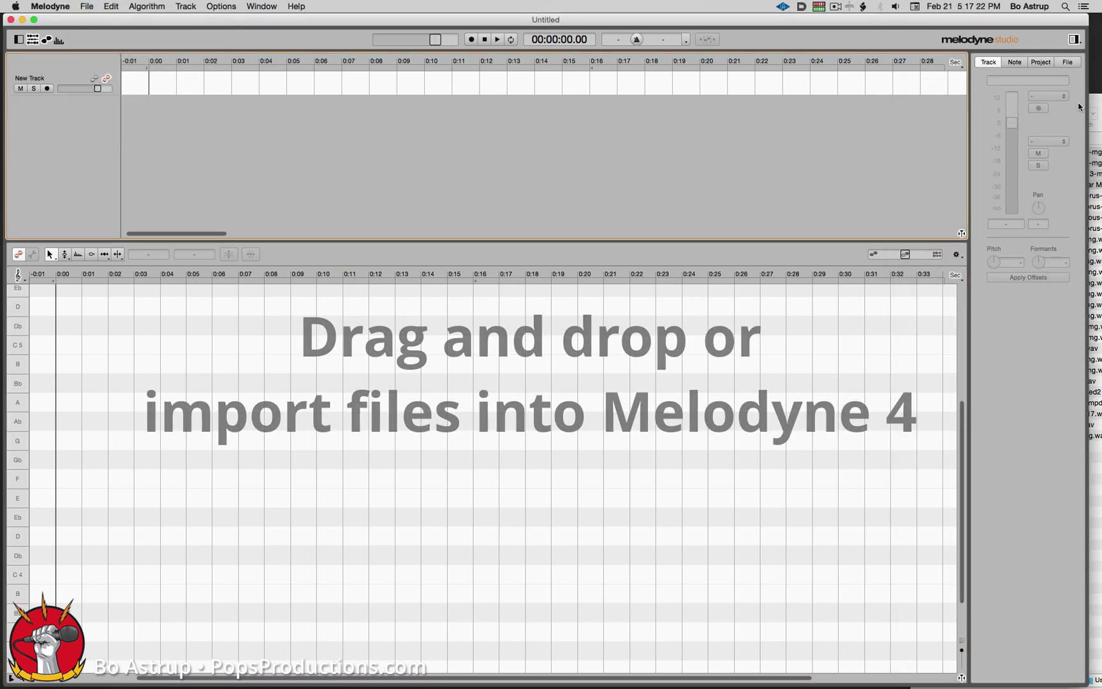
click(1094, 152)
shift+click(1059, 184)
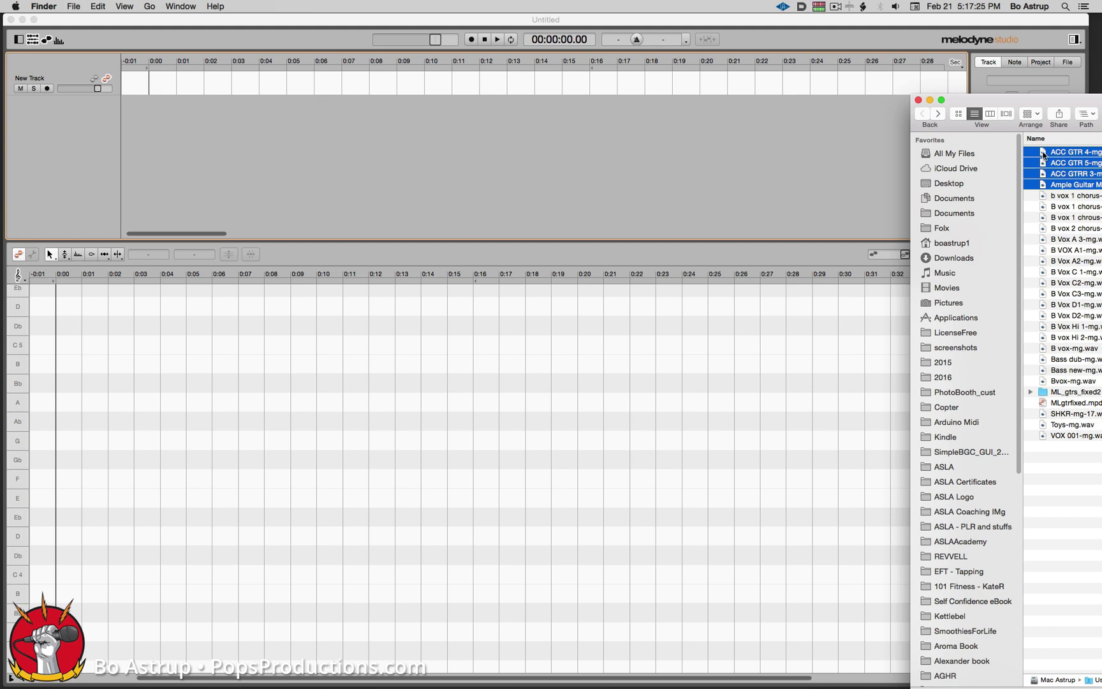
drag(1044, 155, 128, 120)
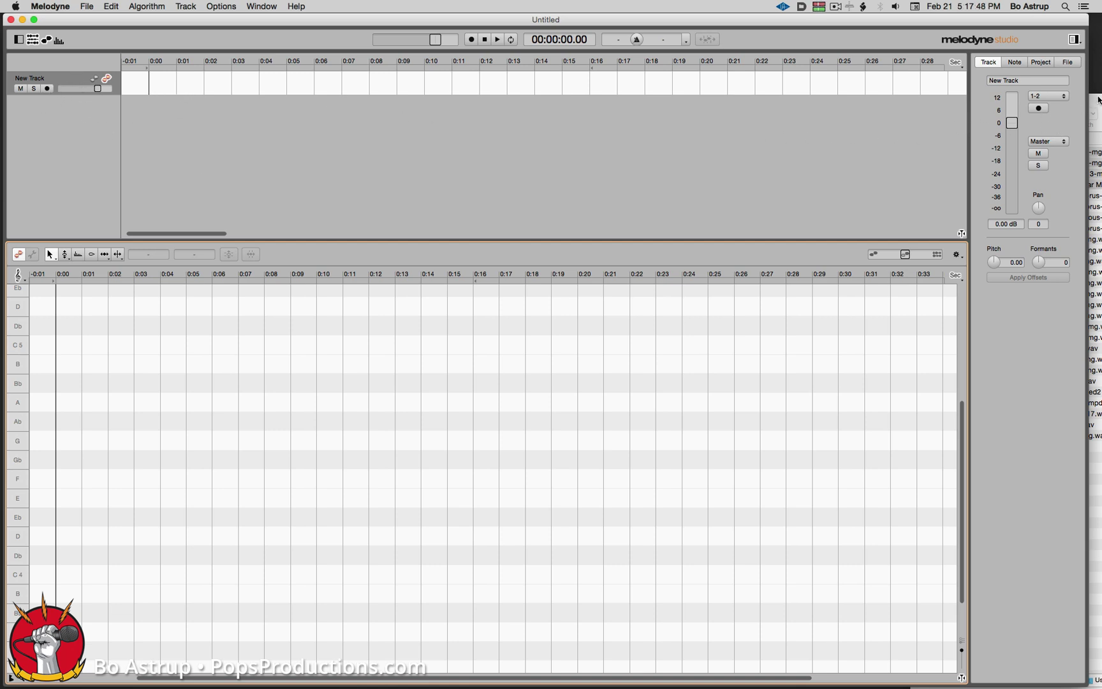
click(1096, 104)
drag(1057, 153, 127, 81)
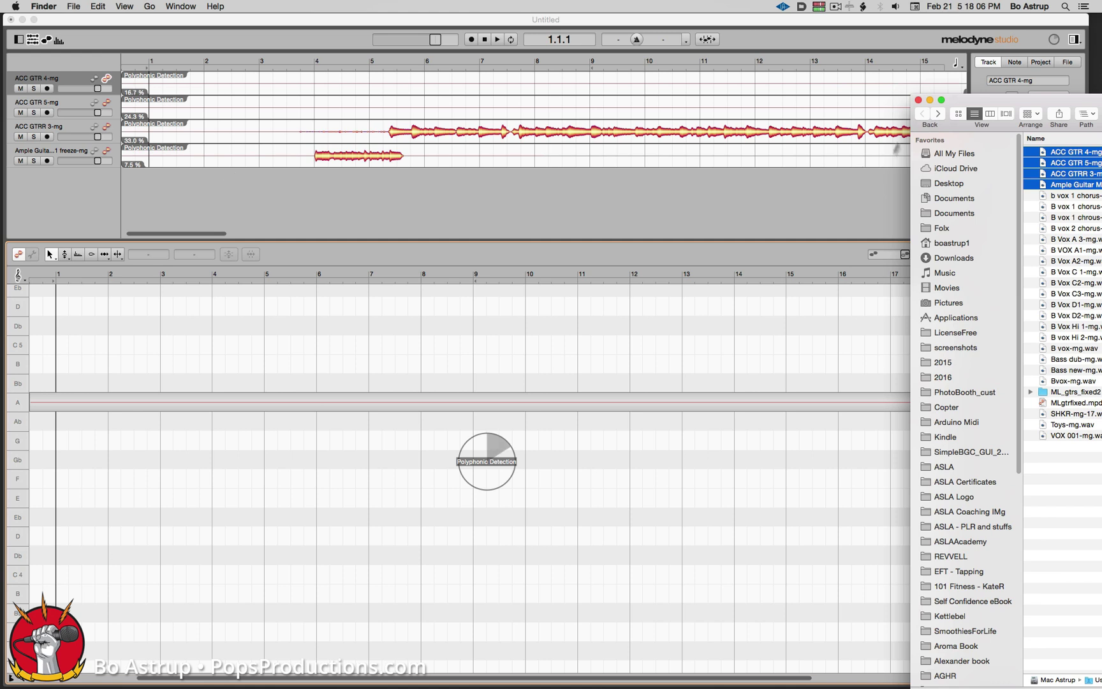
key(super+w)
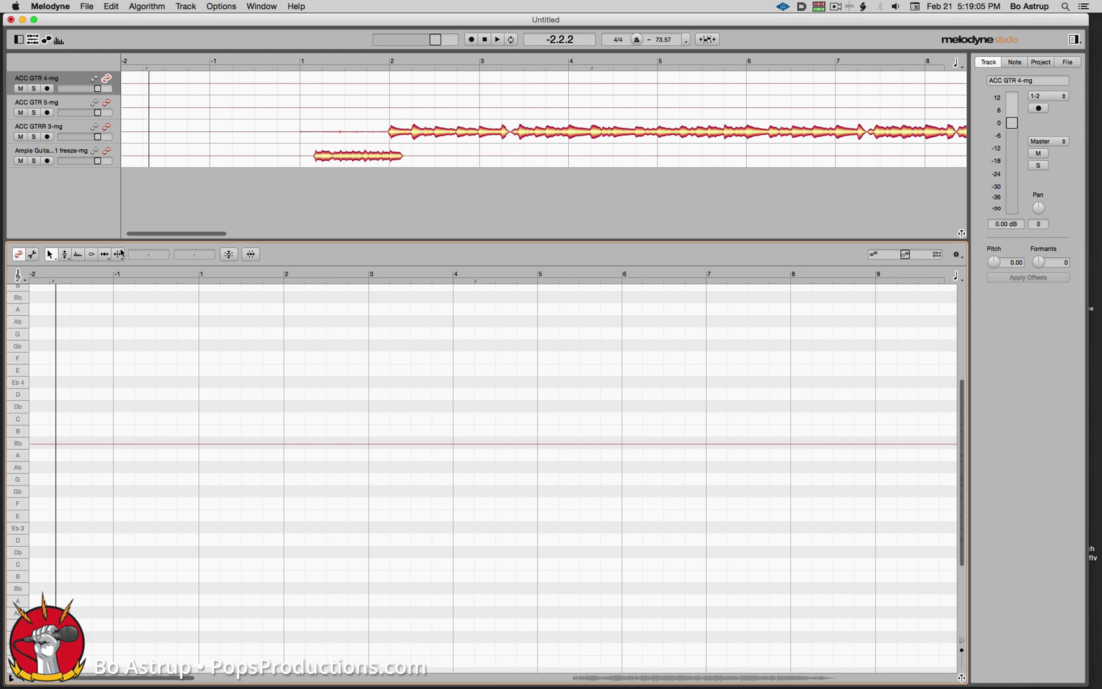
Step: Play the ending of the arrangement from just before bar 59 to hear all four guitar tracks together
drag(159, 233, 766, 217)
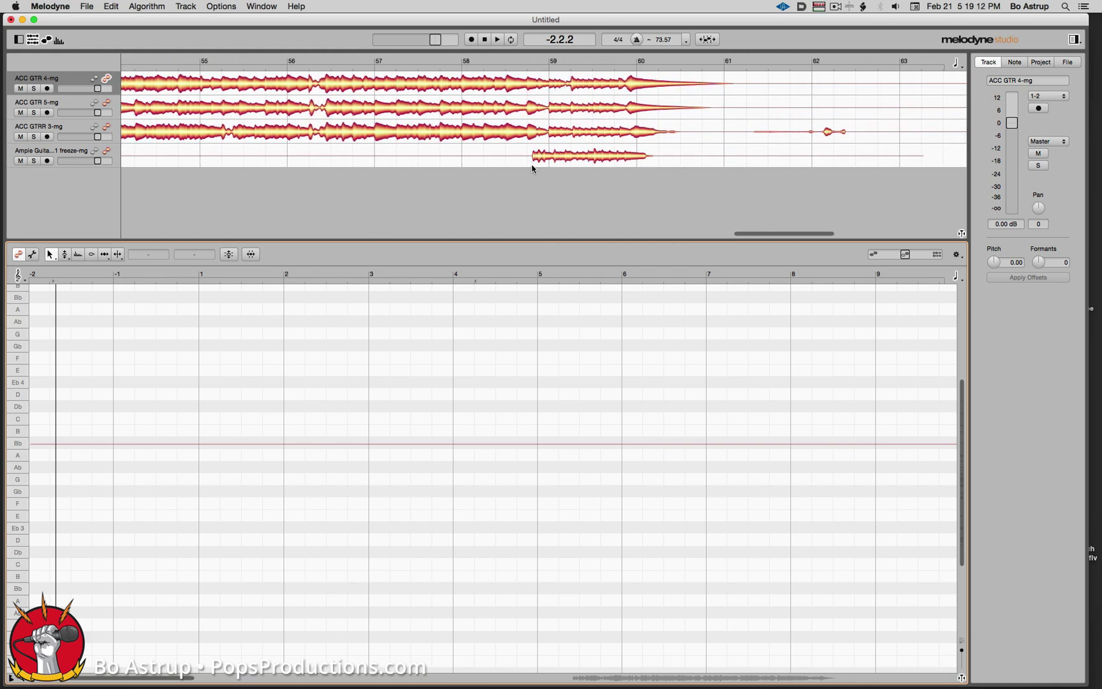
click(529, 62)
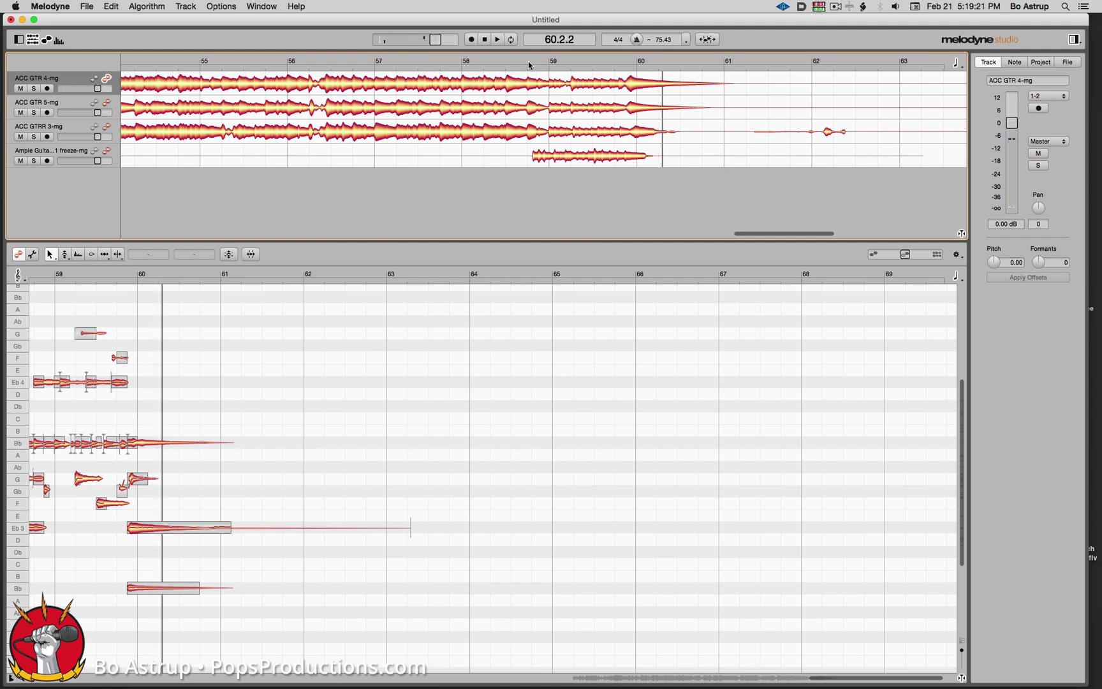
click(524, 60)
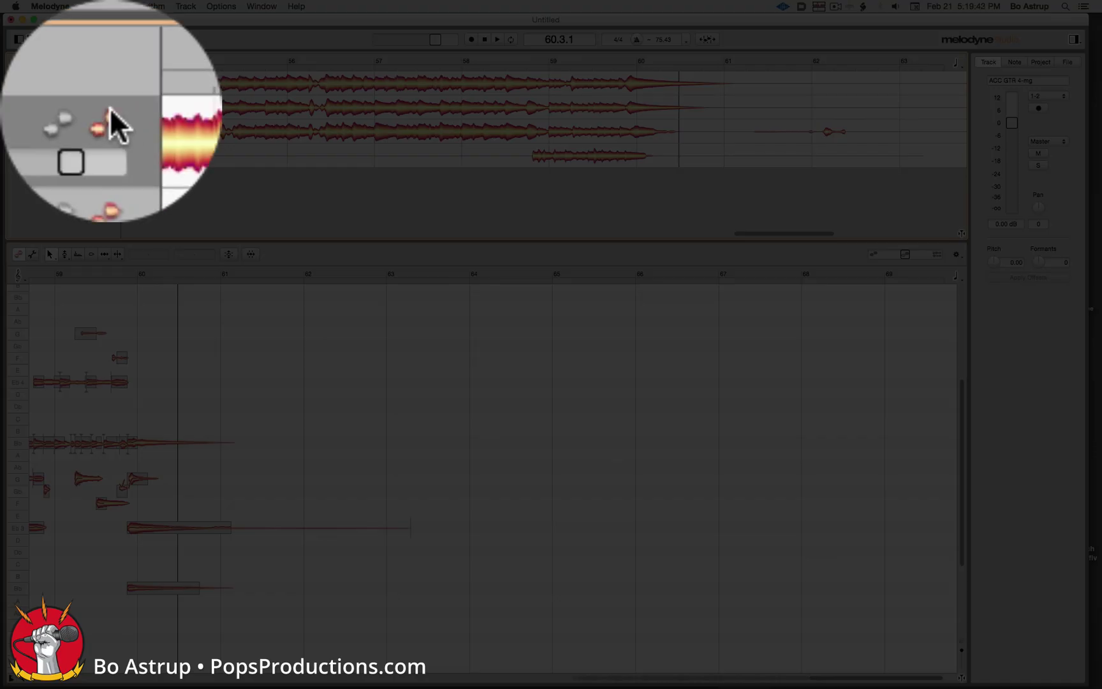
Step: Show the Ample Guitar track as the reference in place of ACC GTR 4-mg's notes, and mute ACC GTR 5-mg and ACC GTR 4-mg
click(107, 79)
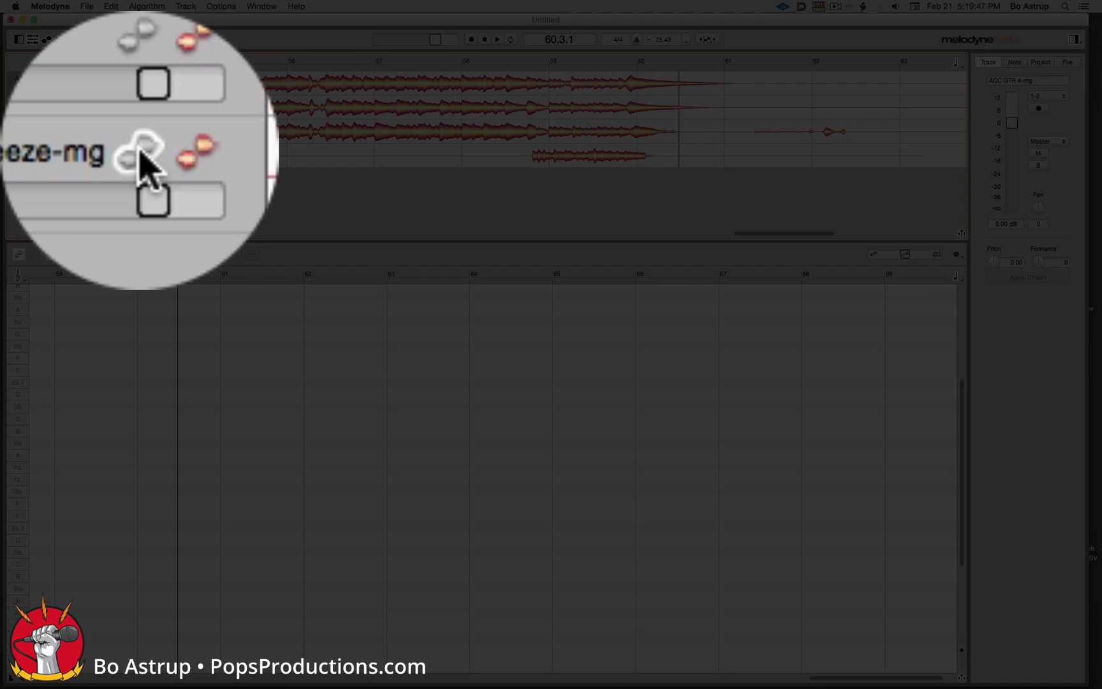
click(95, 151)
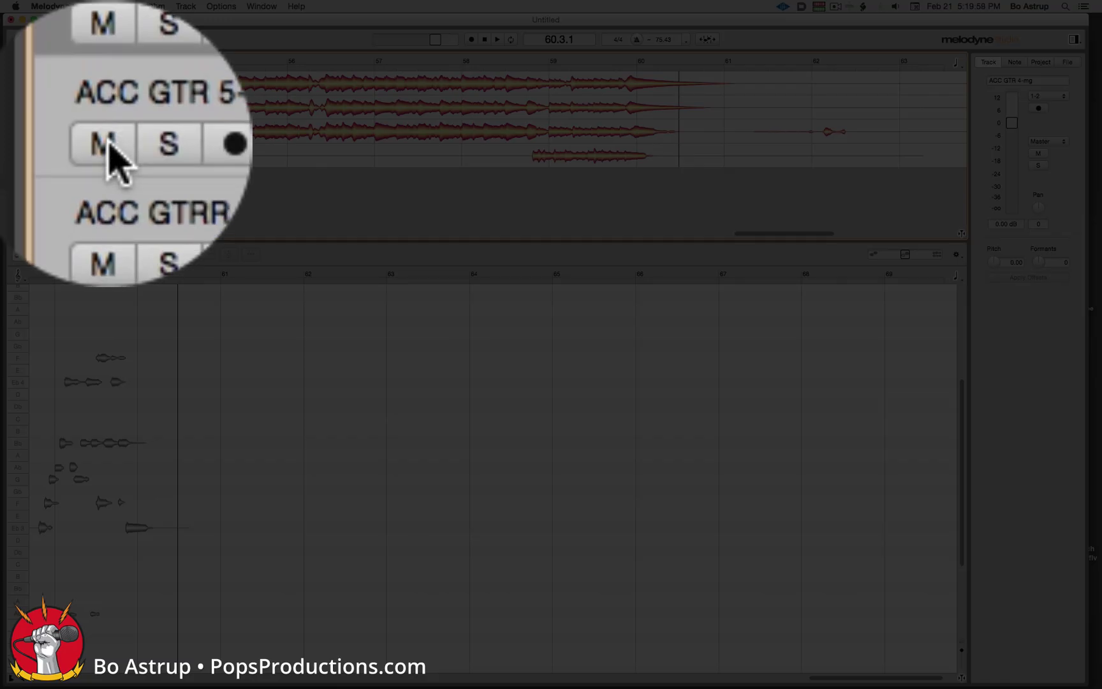
click(19, 112)
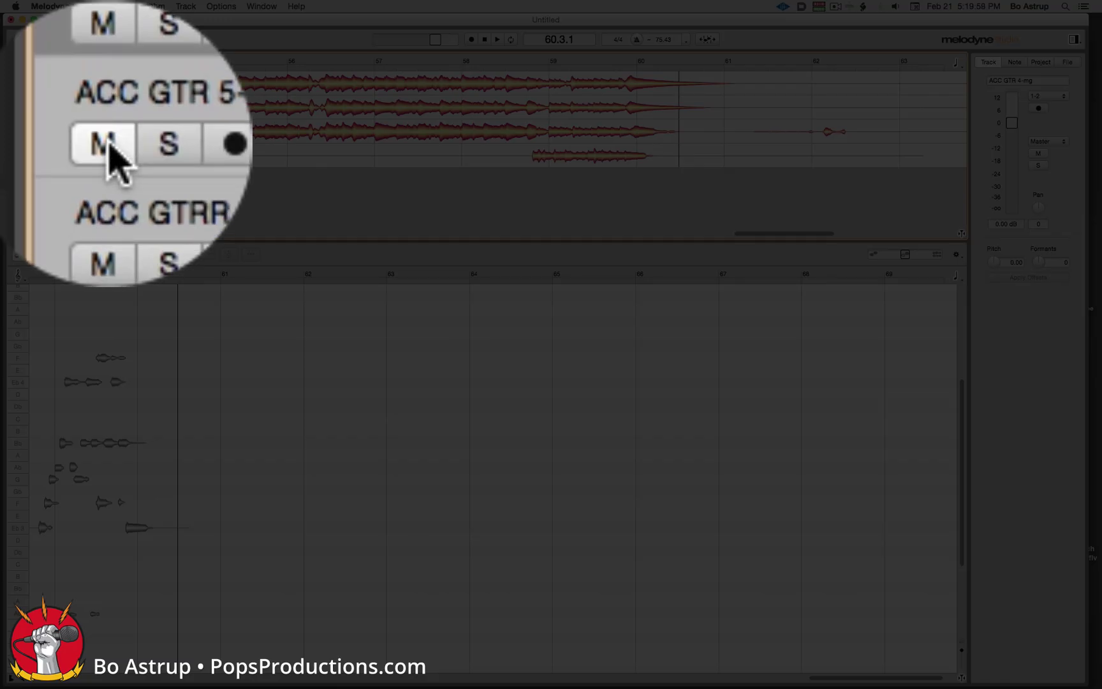
click(19, 88)
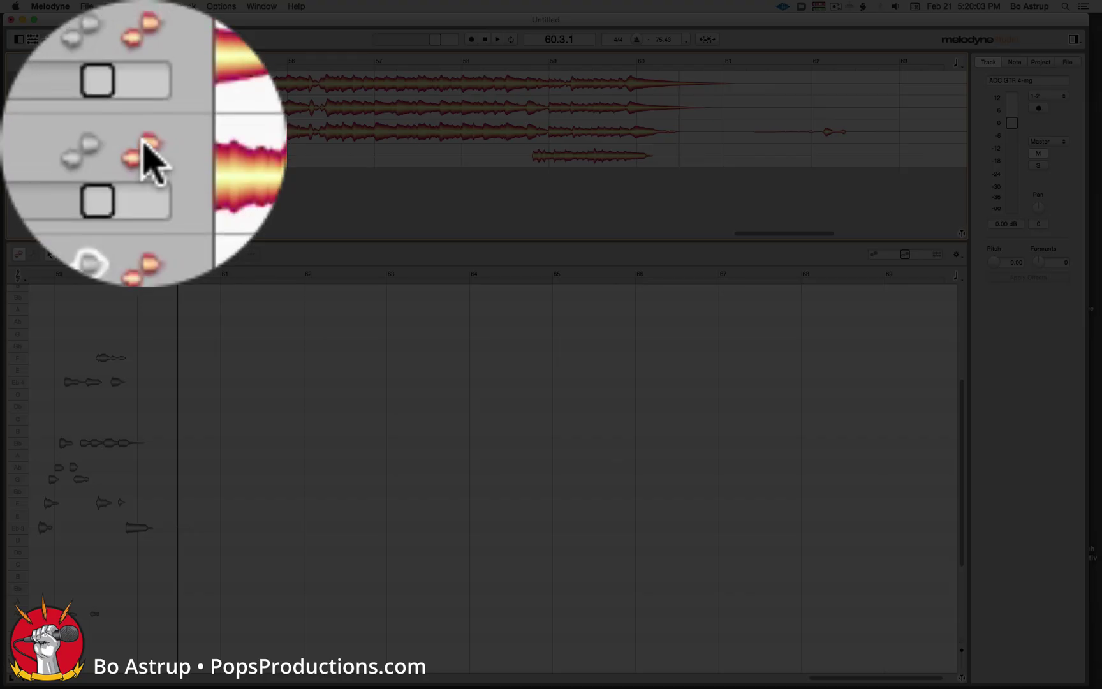
Step: Open the ACC GTRR 3-mg track for note editing around bar 59, over the reference notes
click(114, 139)
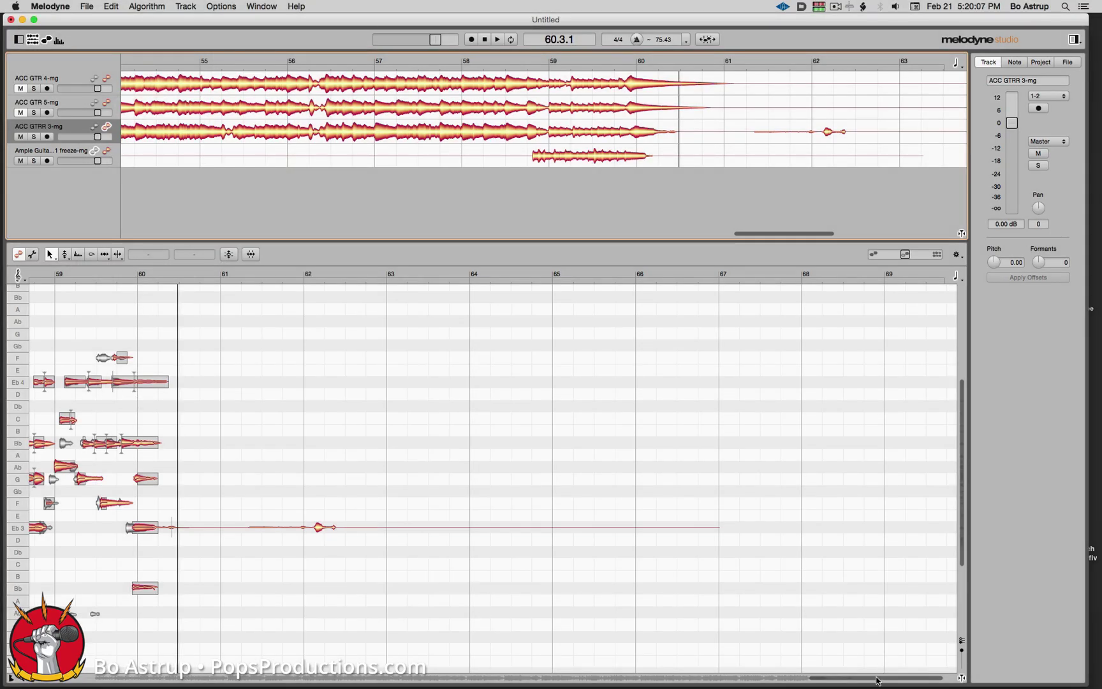
drag(878, 678, 801, 681)
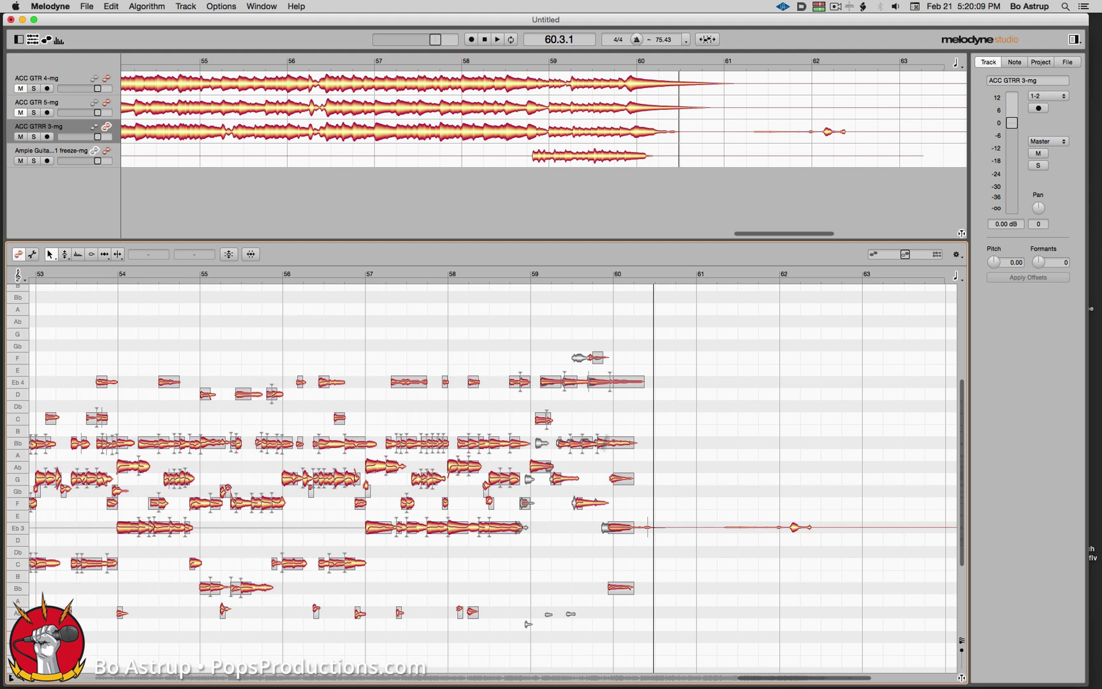
click(556, 472)
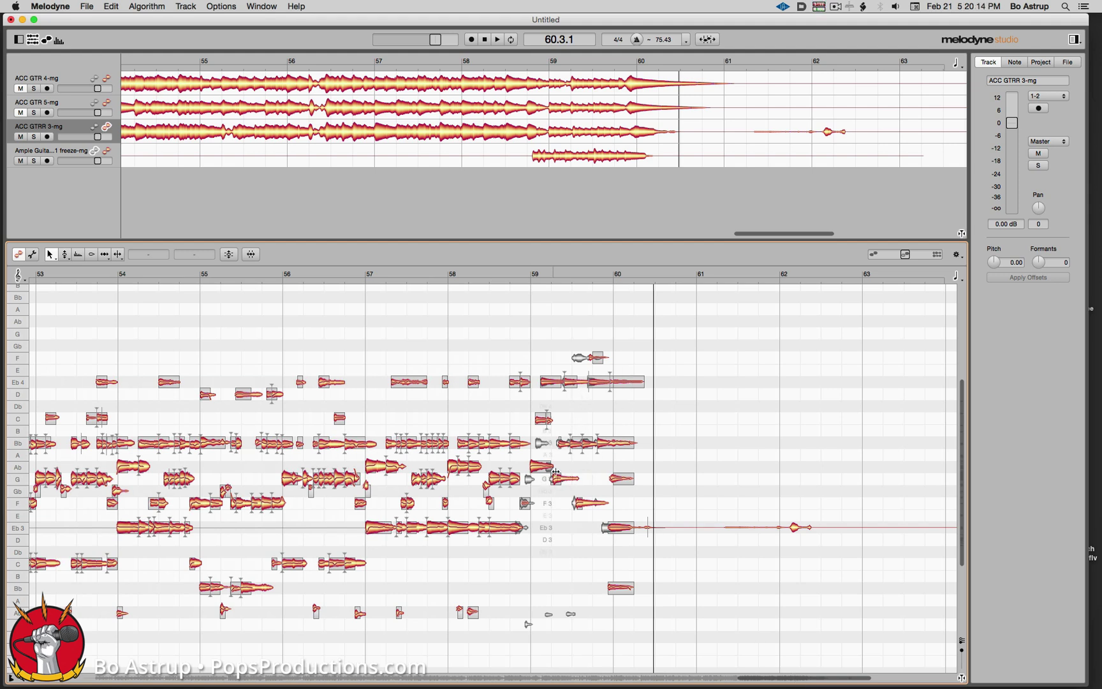
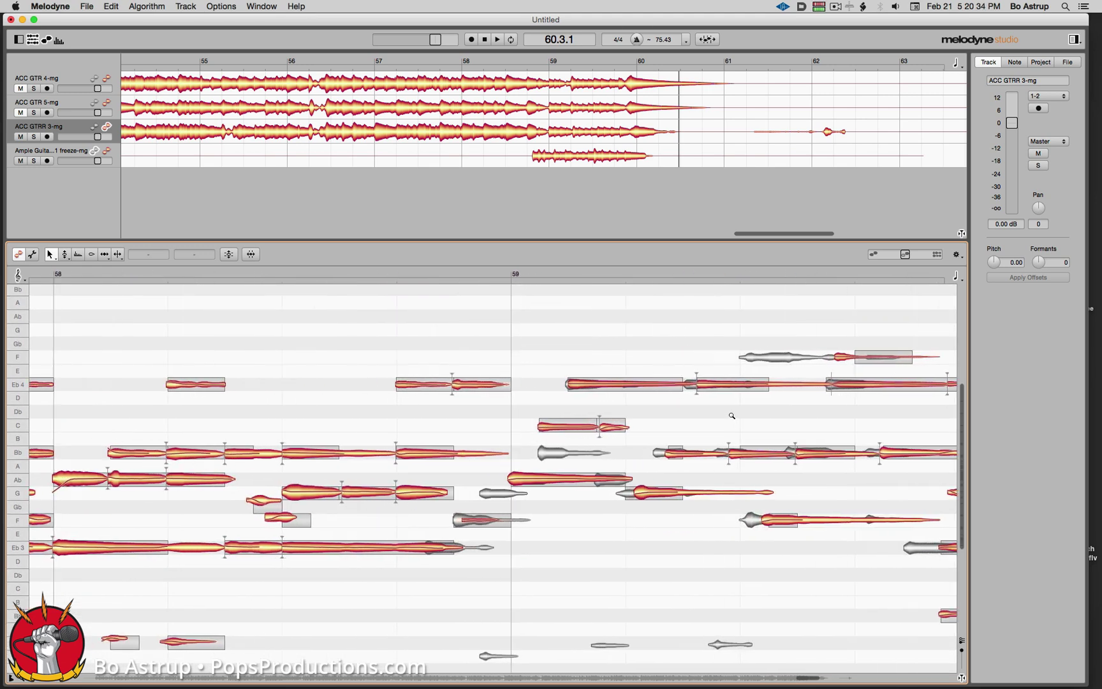
scroll(727, 357, up, 6)
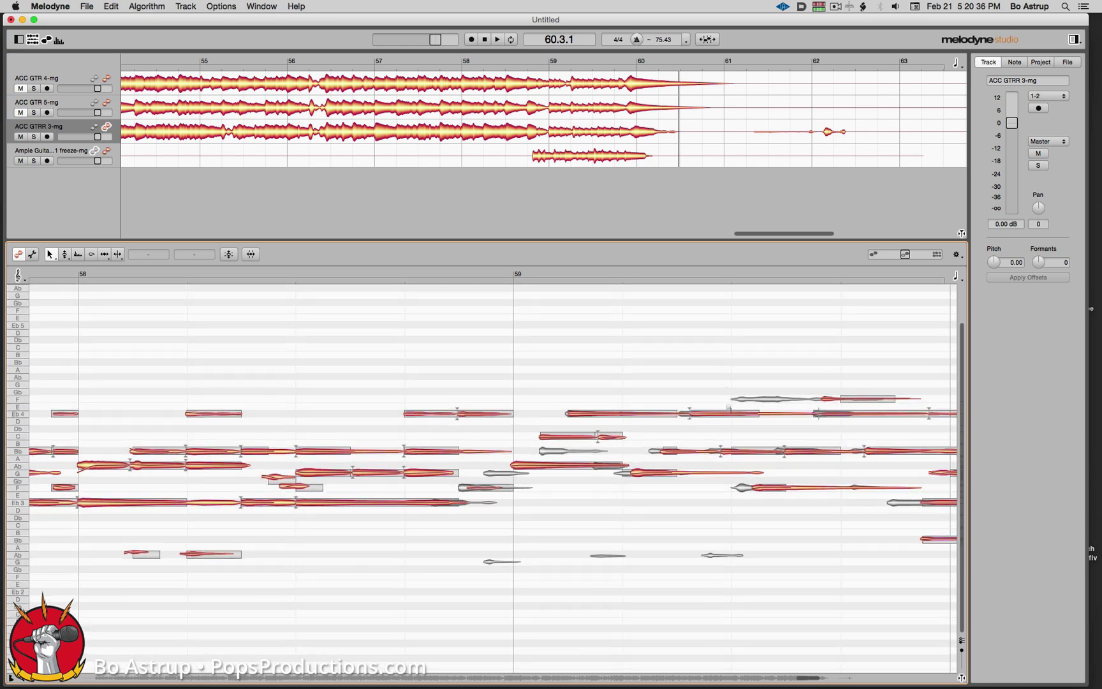
drag(700, 428, 739, 539)
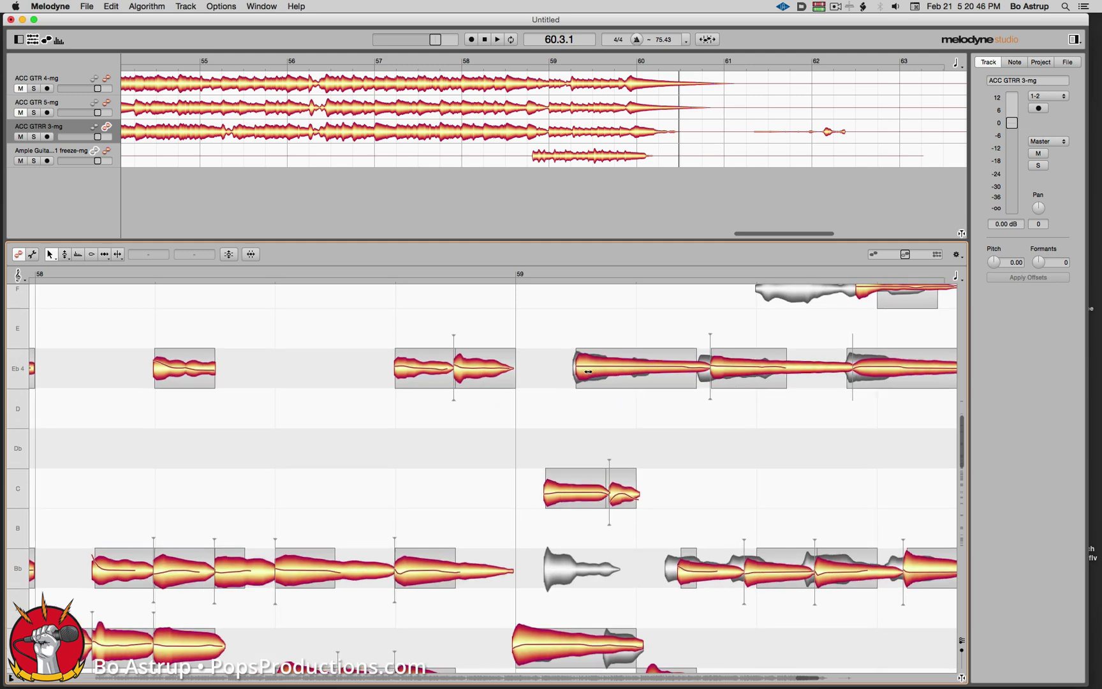
mouse_move(965, 437)
mouse_down()
mouse_move(965, 467)
mouse_move(965, 451)
mouse_up()
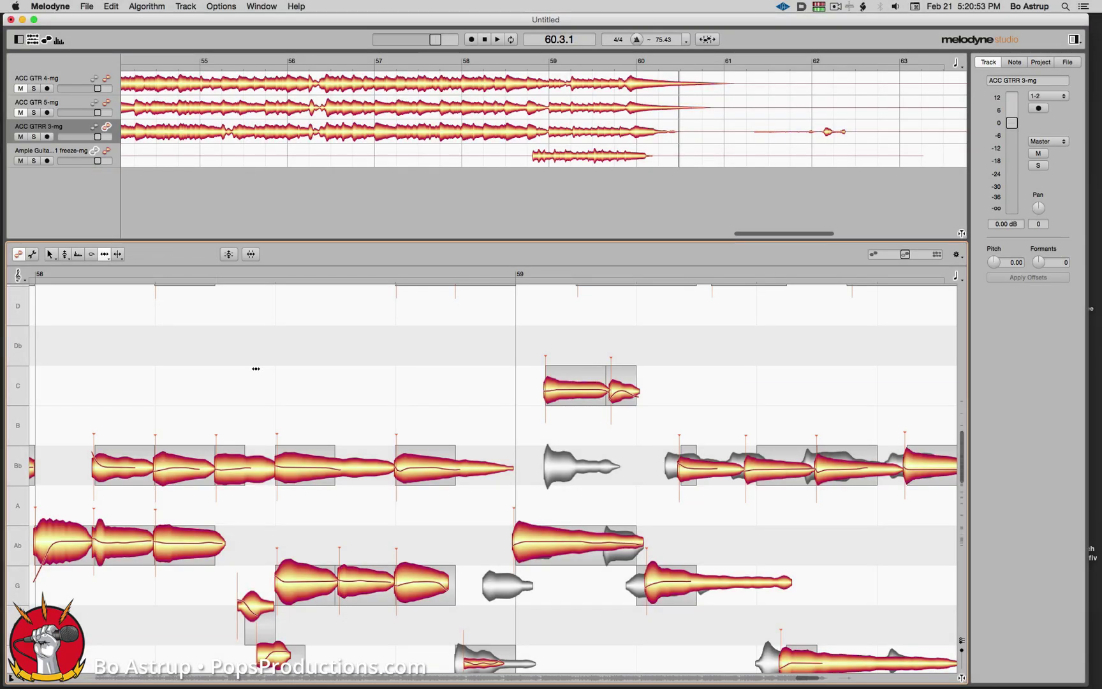
Step: Shift the four Bb3 notes, the F3 note and the G3 note after bar 59 earlier to align with the grey reference notes
drag(679, 469, 667, 469)
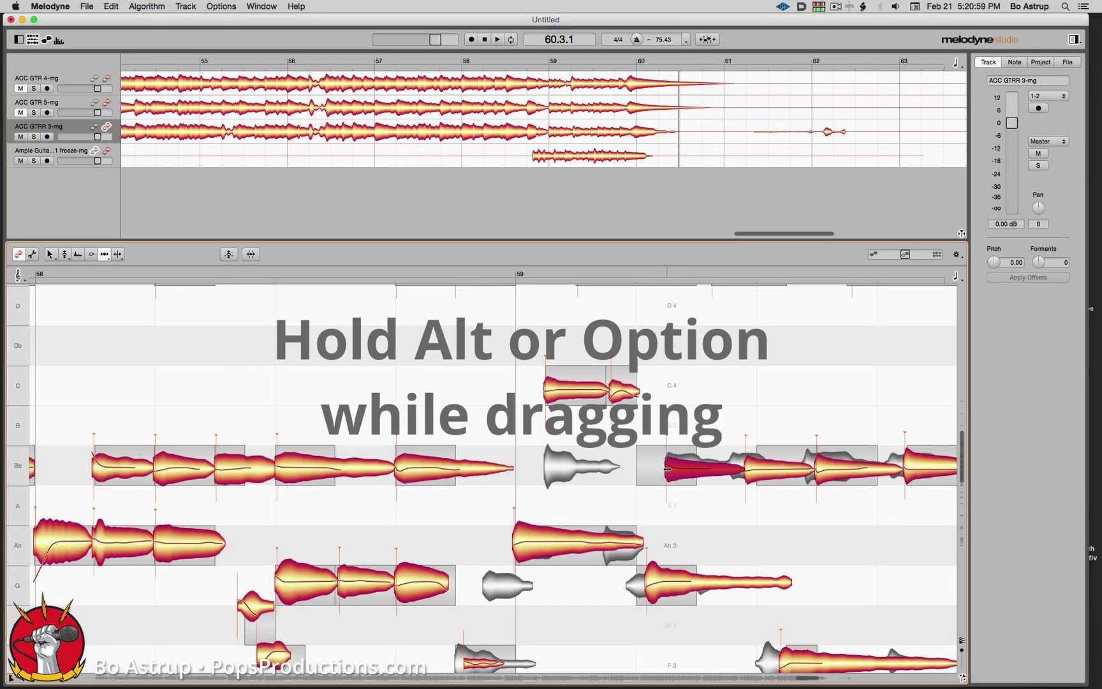
drag(750, 473, 732, 472)
drag(819, 471, 806, 470)
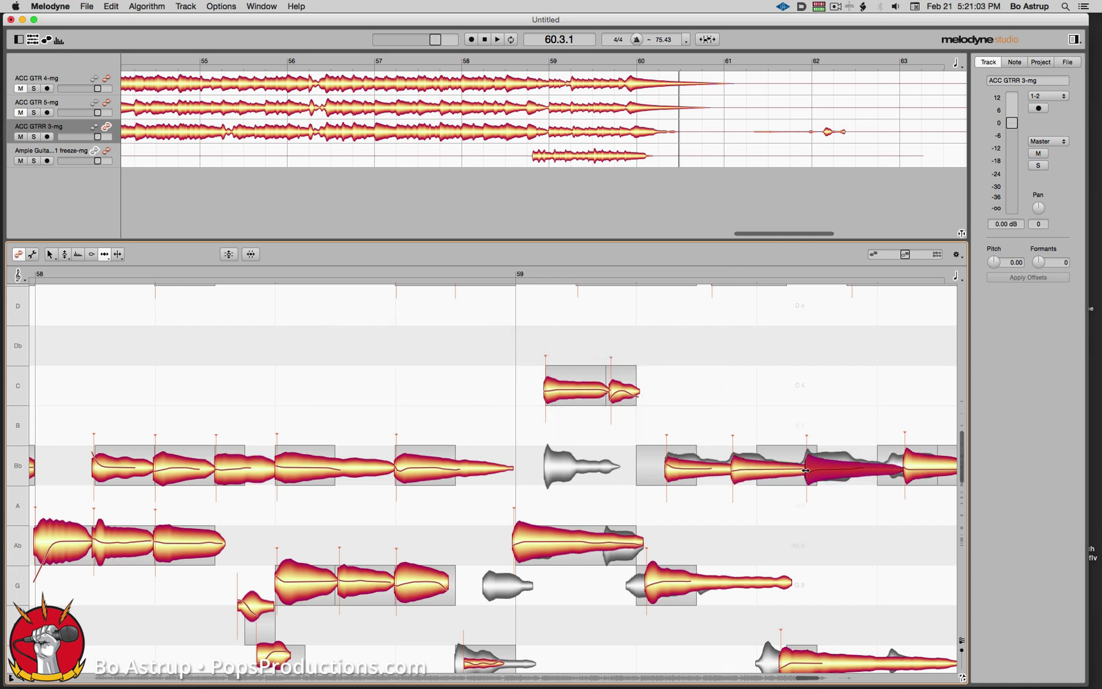
drag(911, 471, 892, 472)
drag(786, 651, 755, 658)
drag(646, 582, 630, 582)
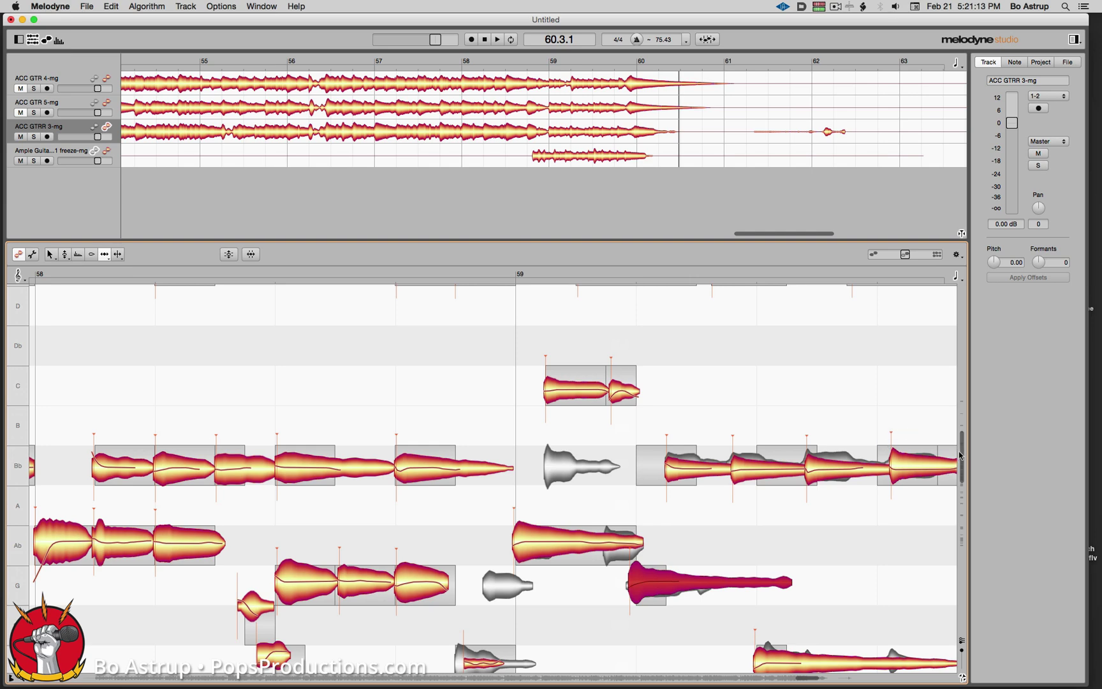
Step: Shift the three Eb4 notes after bar 59 earlier to align with the grey reference notes
drag(962, 432, 963, 406)
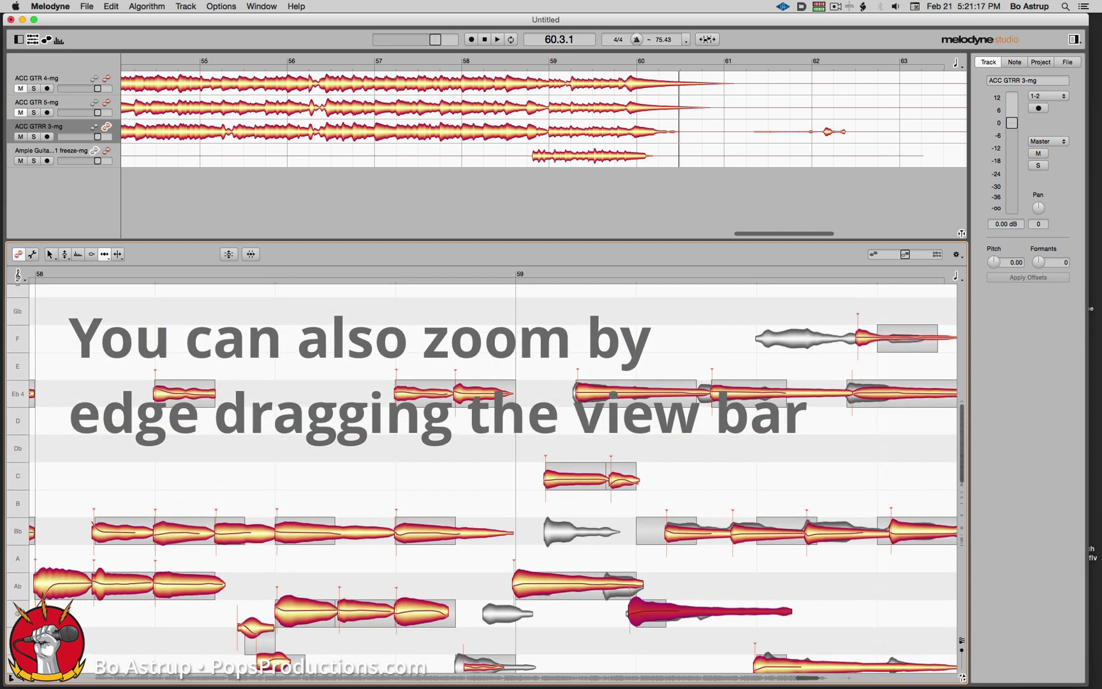
click(577, 396)
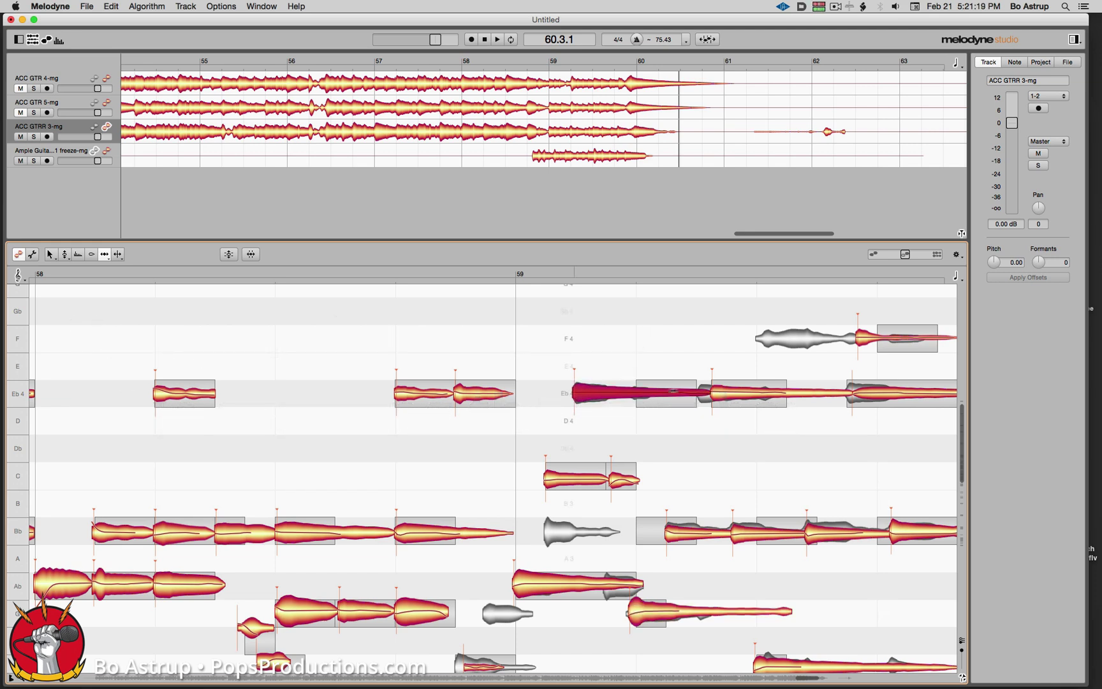
drag(713, 390, 697, 390)
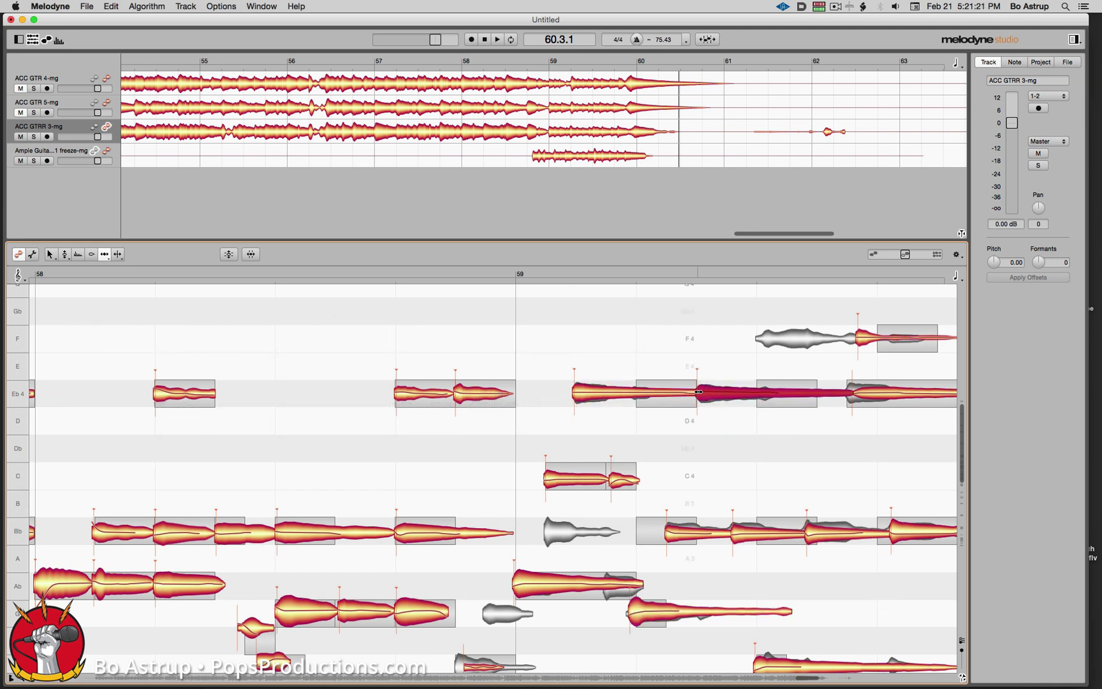
drag(849, 391, 848, 391)
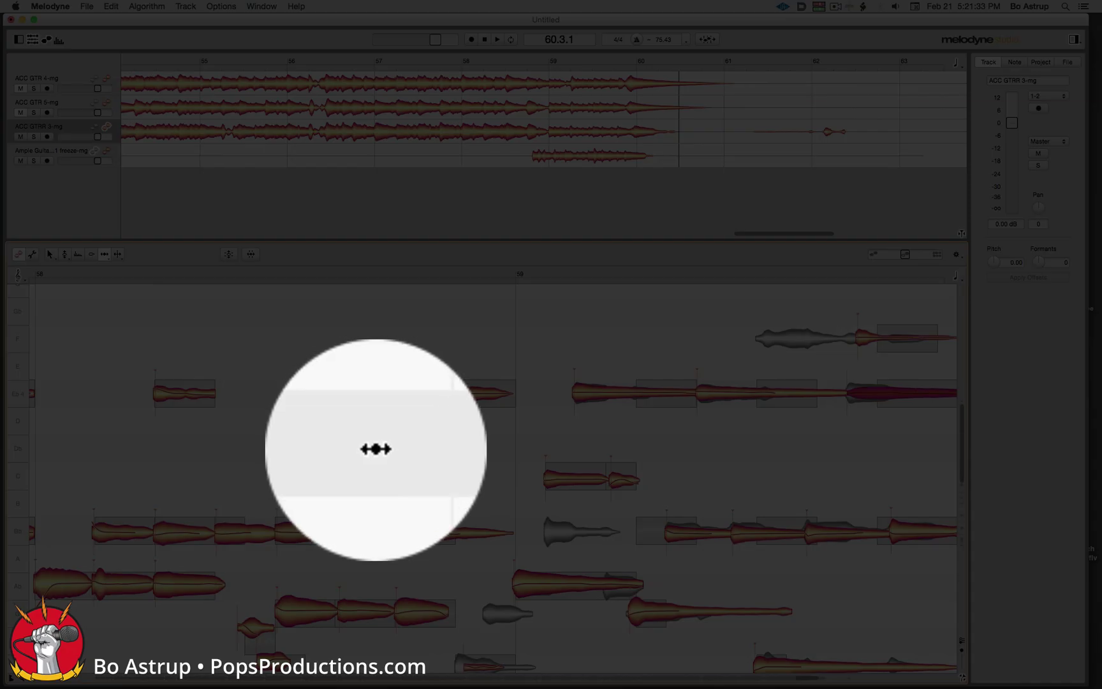
Step: Clear the note selection and play back the retimed ending with the reference track
click(376, 449)
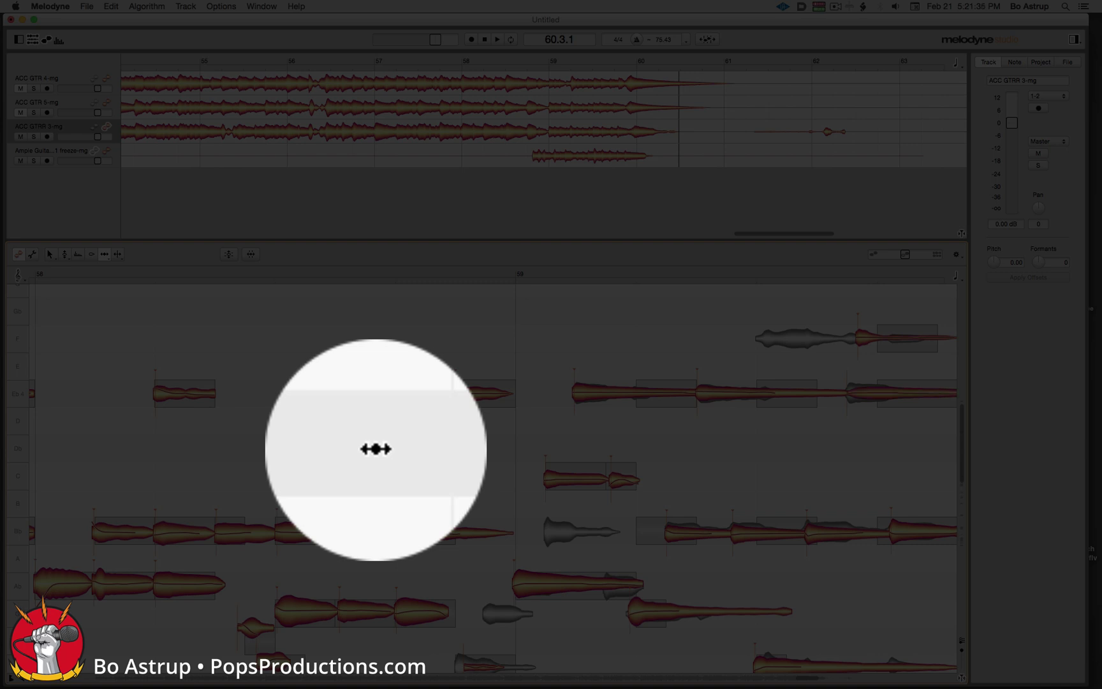
key(space)
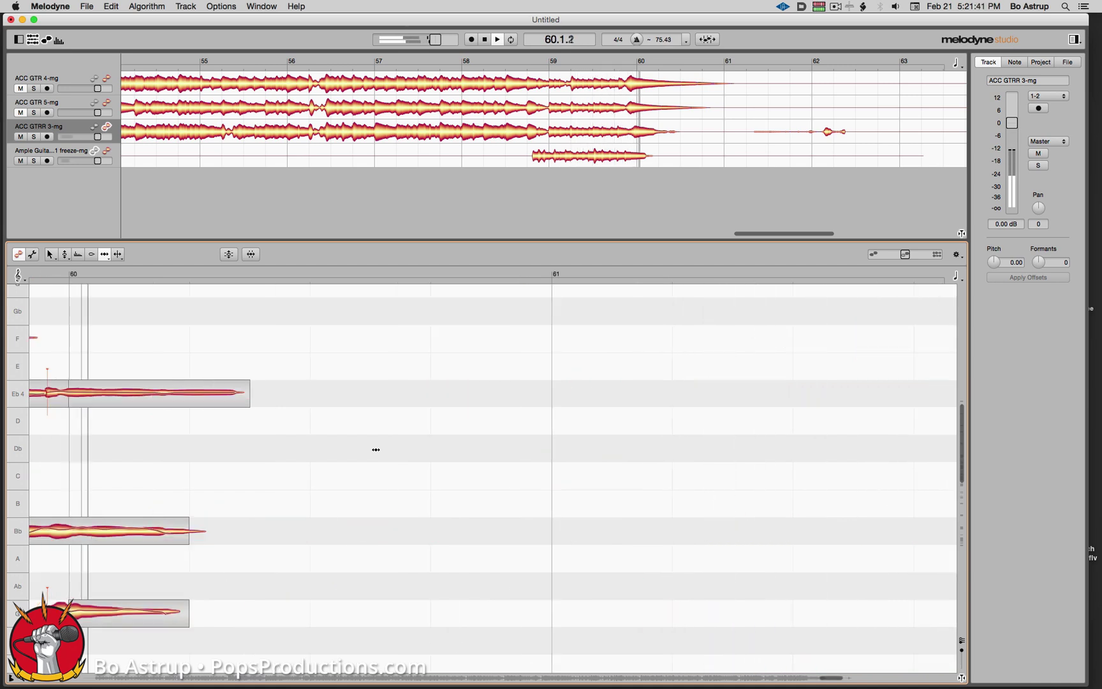
key(space)
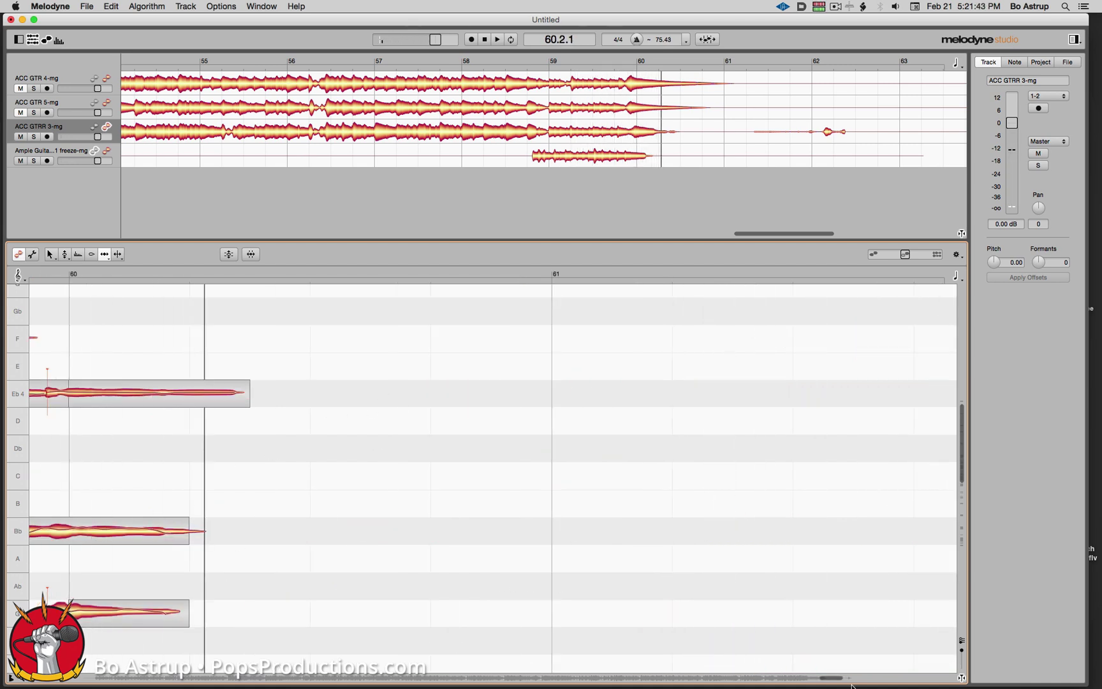
Step: Nudge the F3 note in the second half of bar 59 slightly later
drag(836, 682, 811, 680)
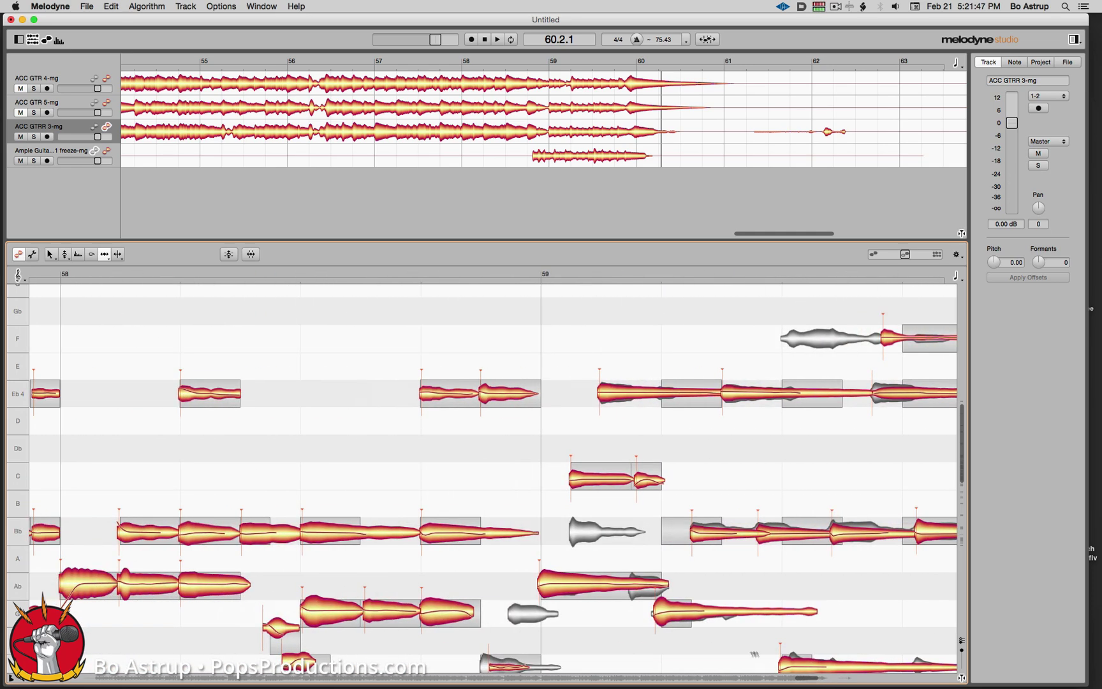
drag(959, 445, 961, 481)
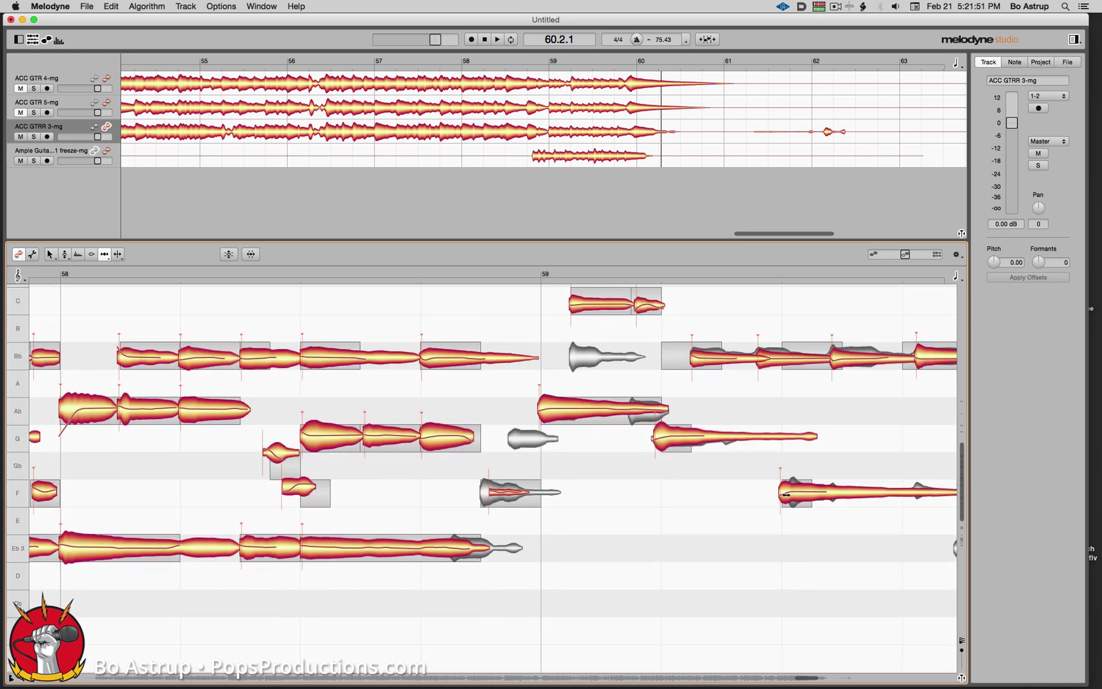
drag(780, 495, 791, 493)
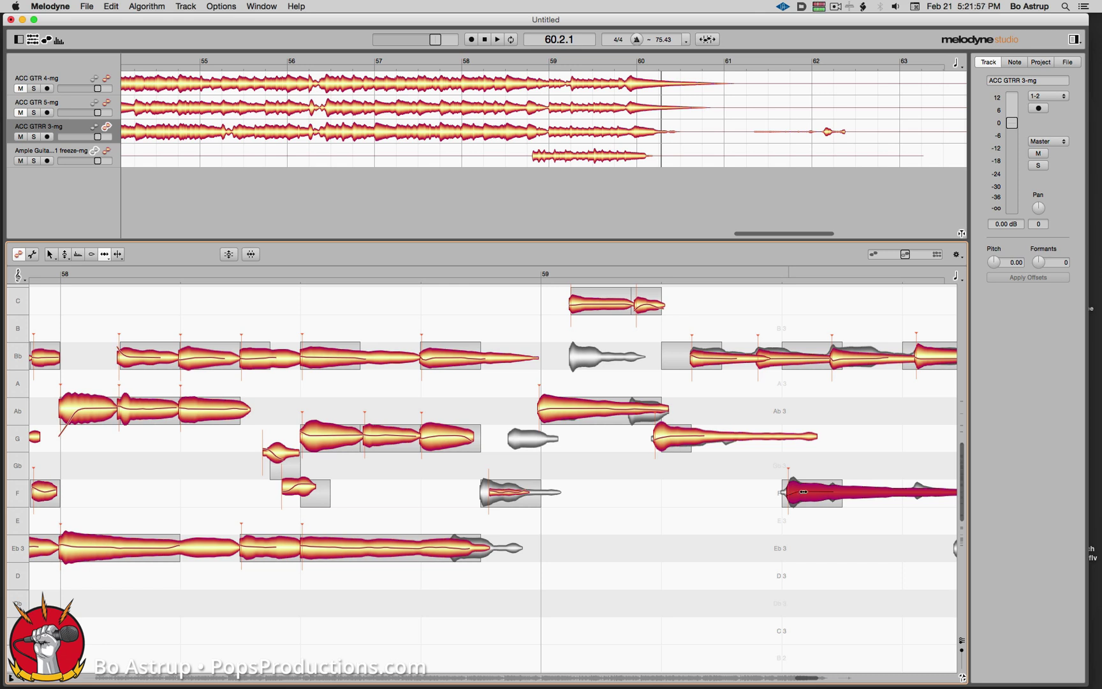
Step: Play the ending again to check the timing of the adjusted F3 note
click(456, 478)
key(space)
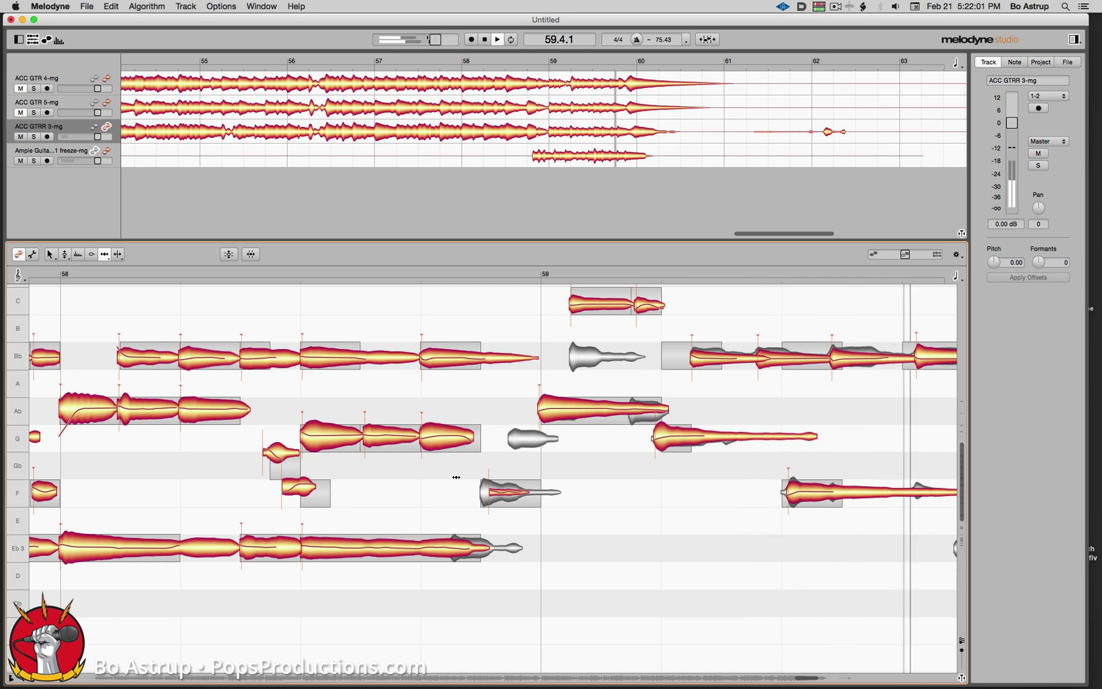
key(space)
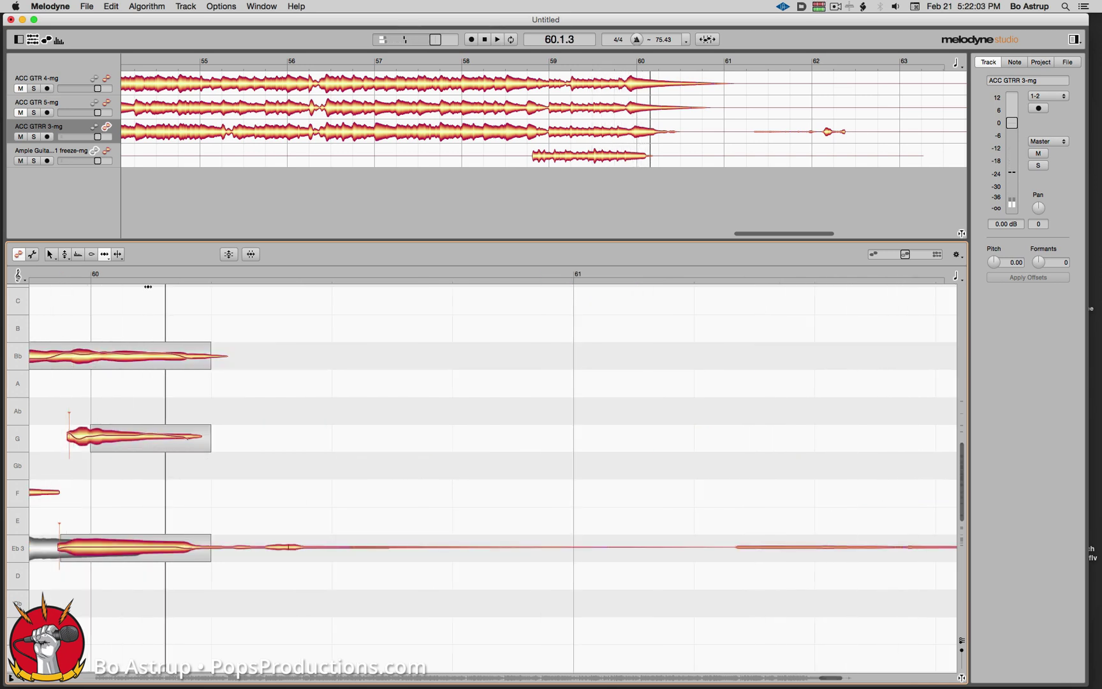
Step: Shift the long Eb3 note before bar 60 earlier to match the grey reference note, and play the ending
drag(832, 678, 815, 681)
drag(705, 549, 666, 549)
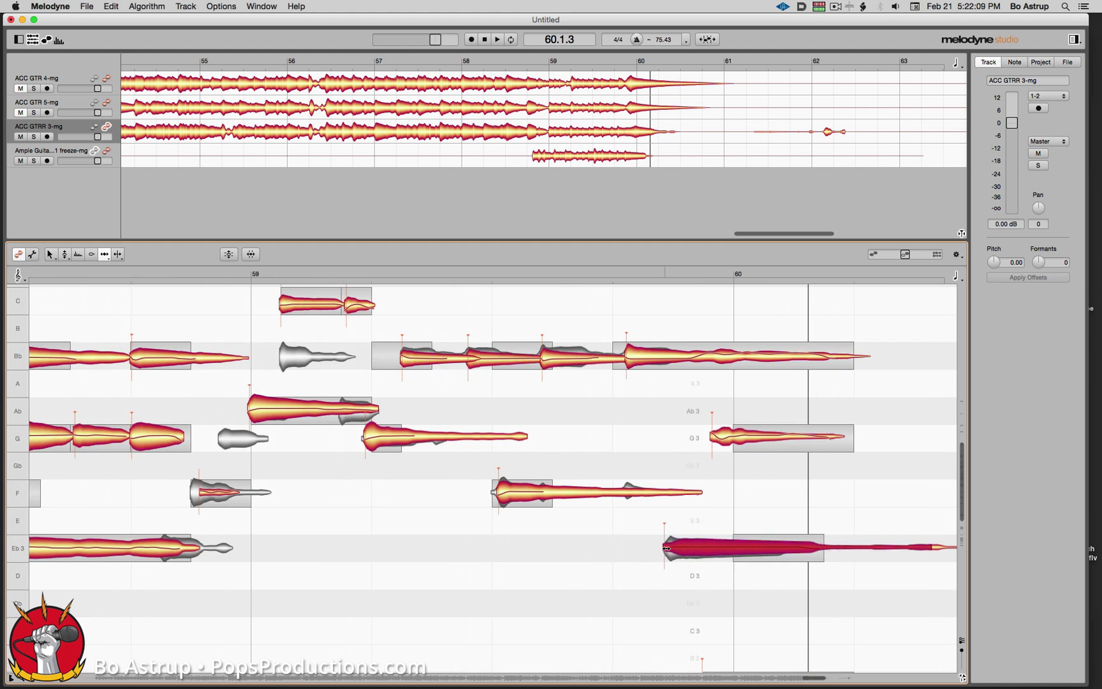
double_click(325, 500)
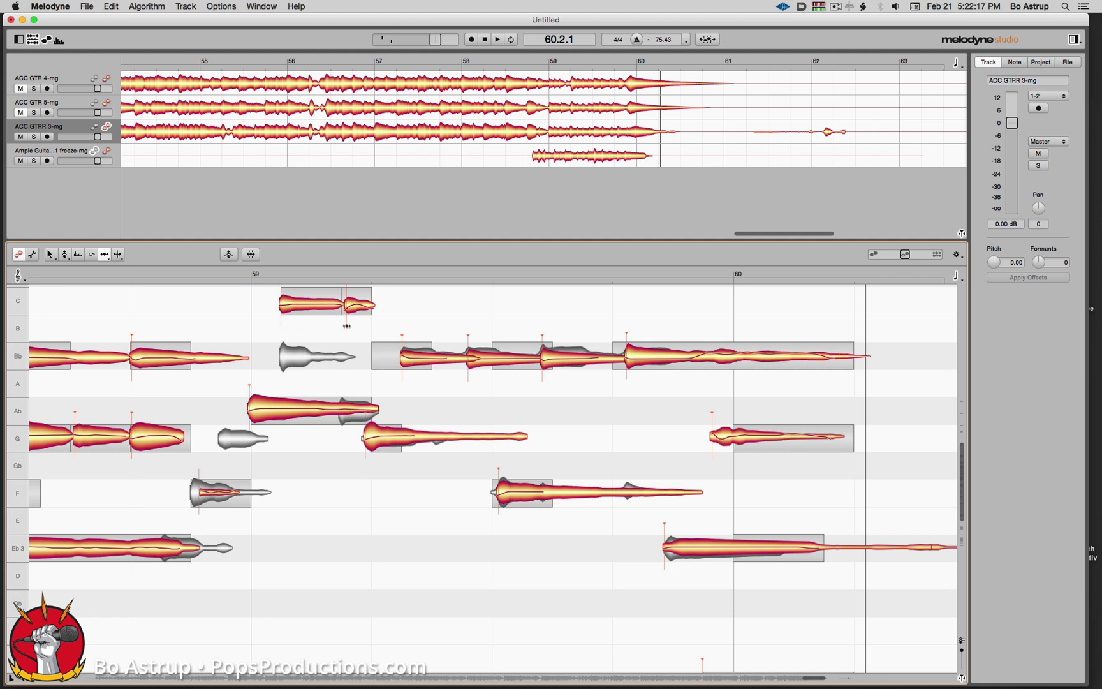
Step: Nudge the second C4 note after bar 59 slightly earlier and play the passage twice to check its timing
click(347, 311)
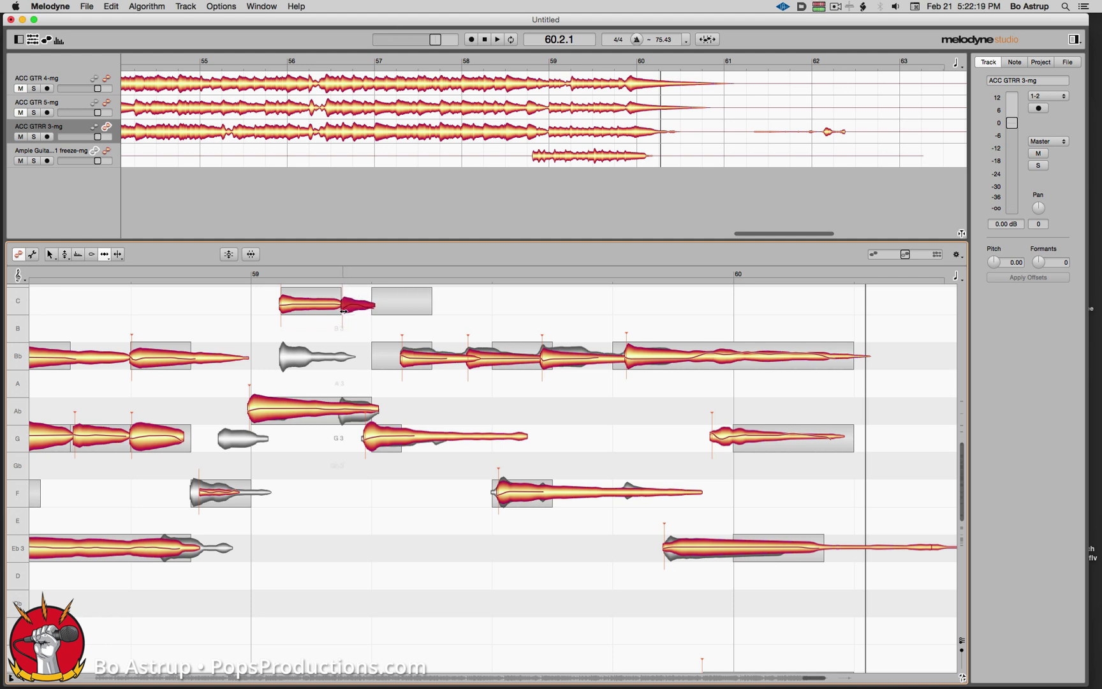
click(218, 317)
key(space)
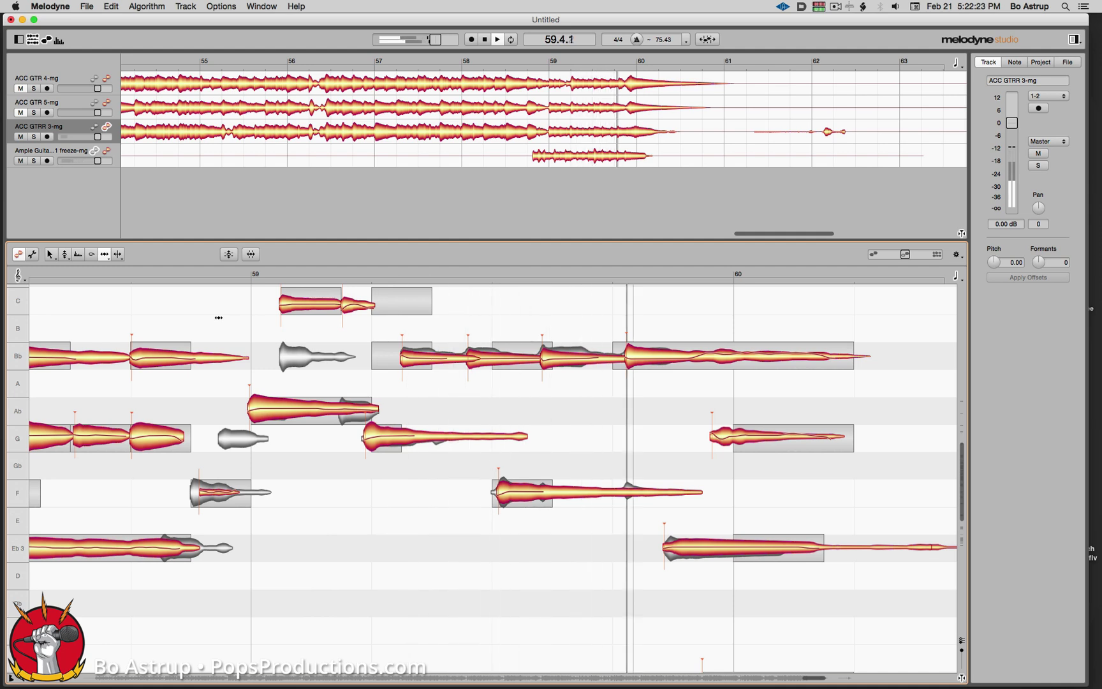
key(space)
key(space)
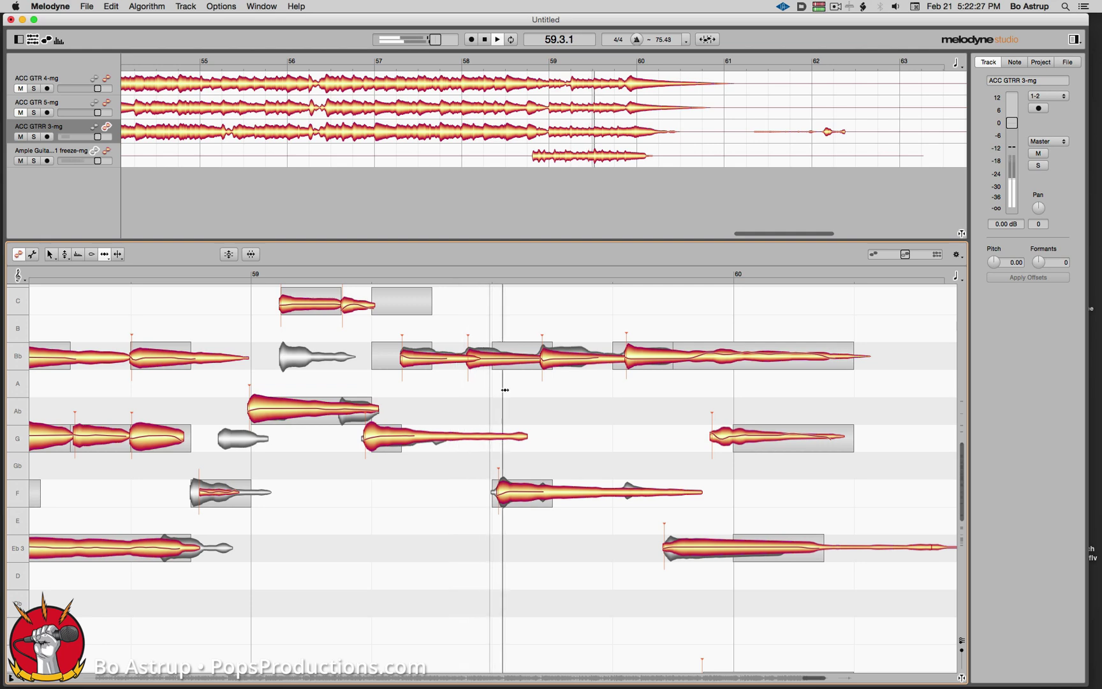
key(space)
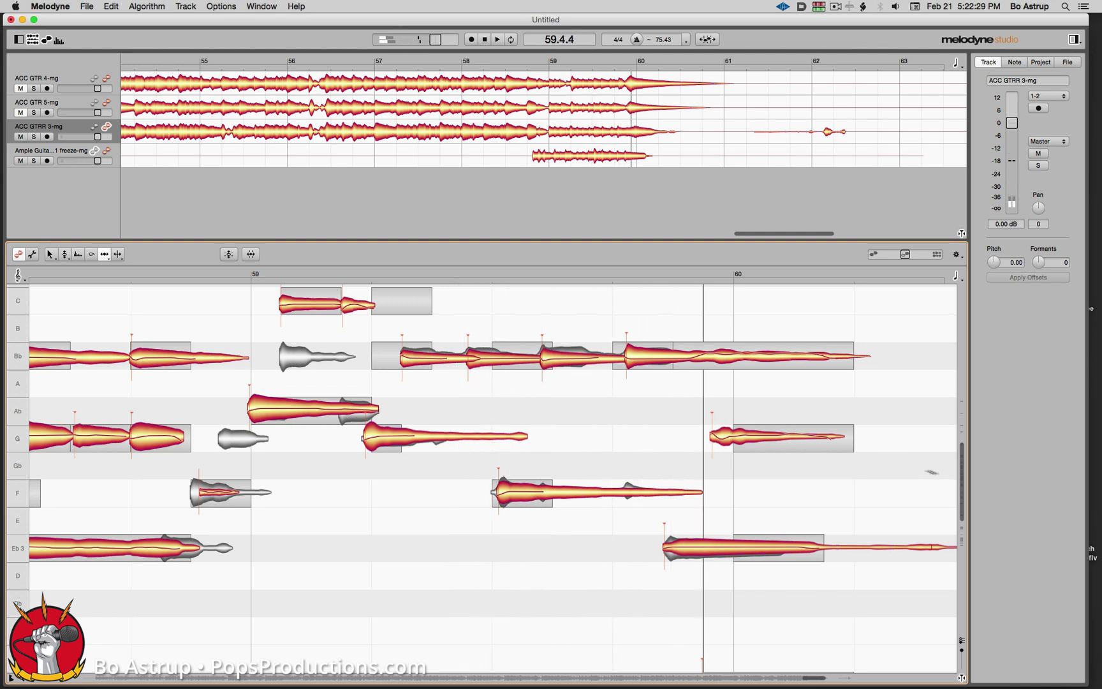
Step: Shift the F4 note in the second half of bar 59 earlier, in line with the Eb4 note below it, and play the ending
scroll(926, 470, up, 5)
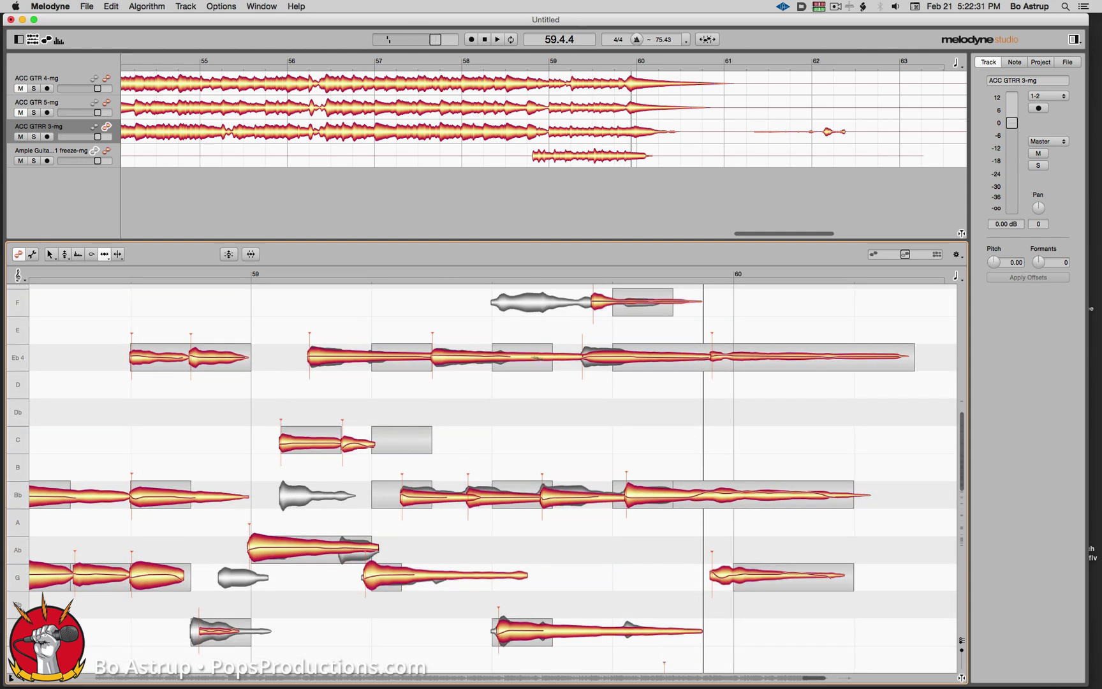
click(594, 307)
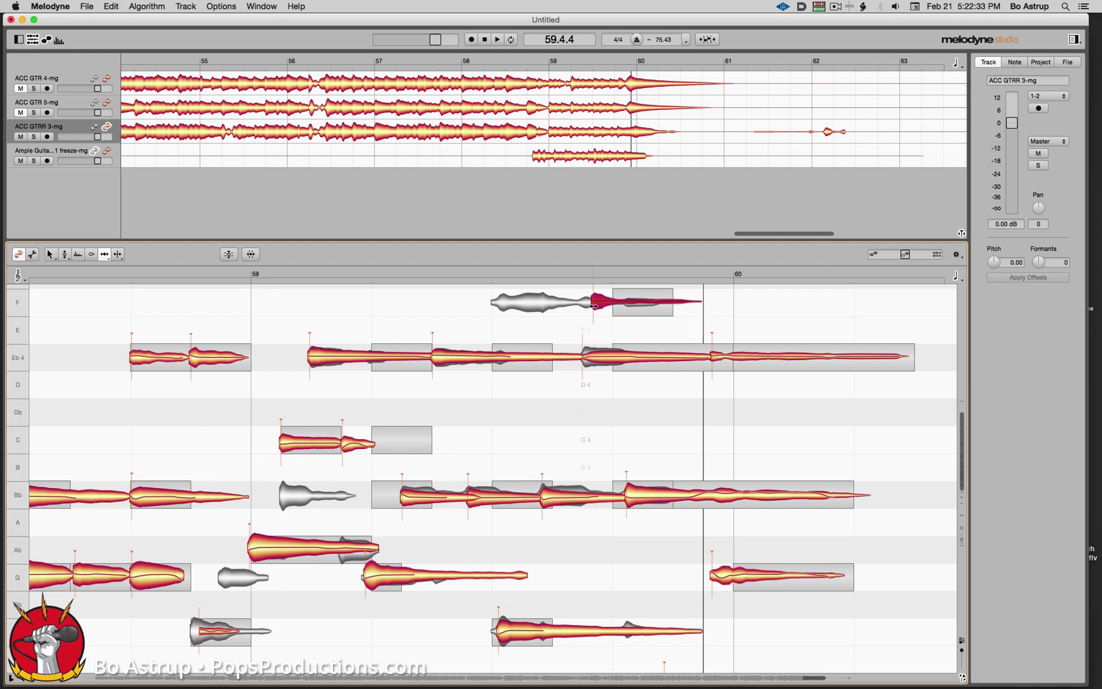
drag(594, 307, 582, 306)
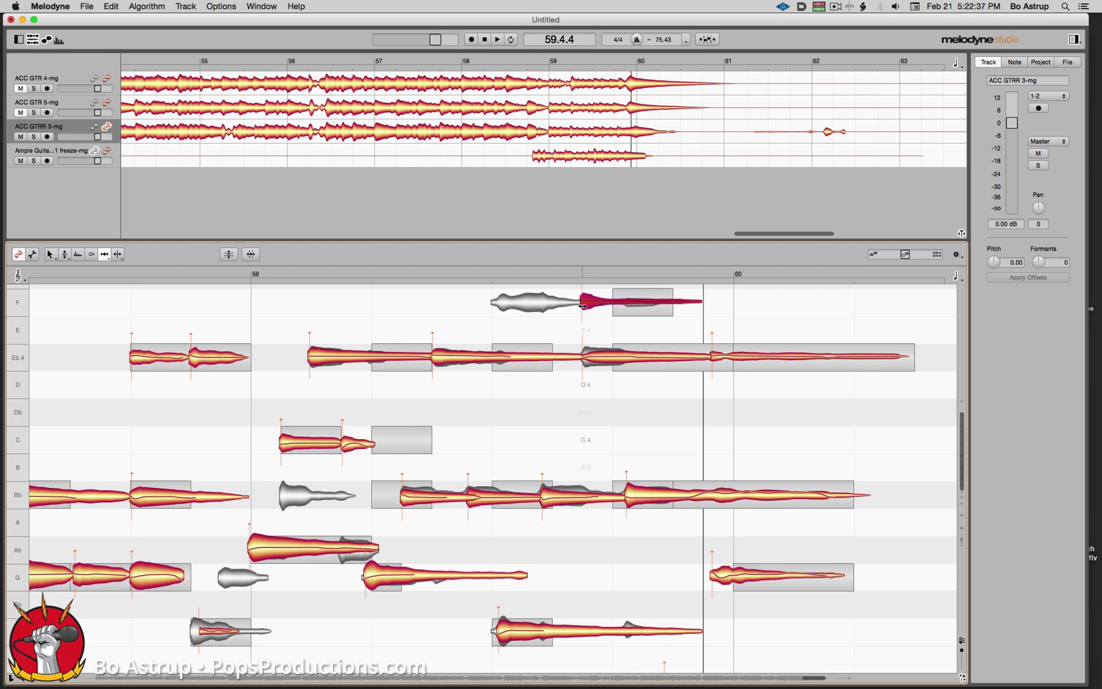
click(249, 324)
key(space)
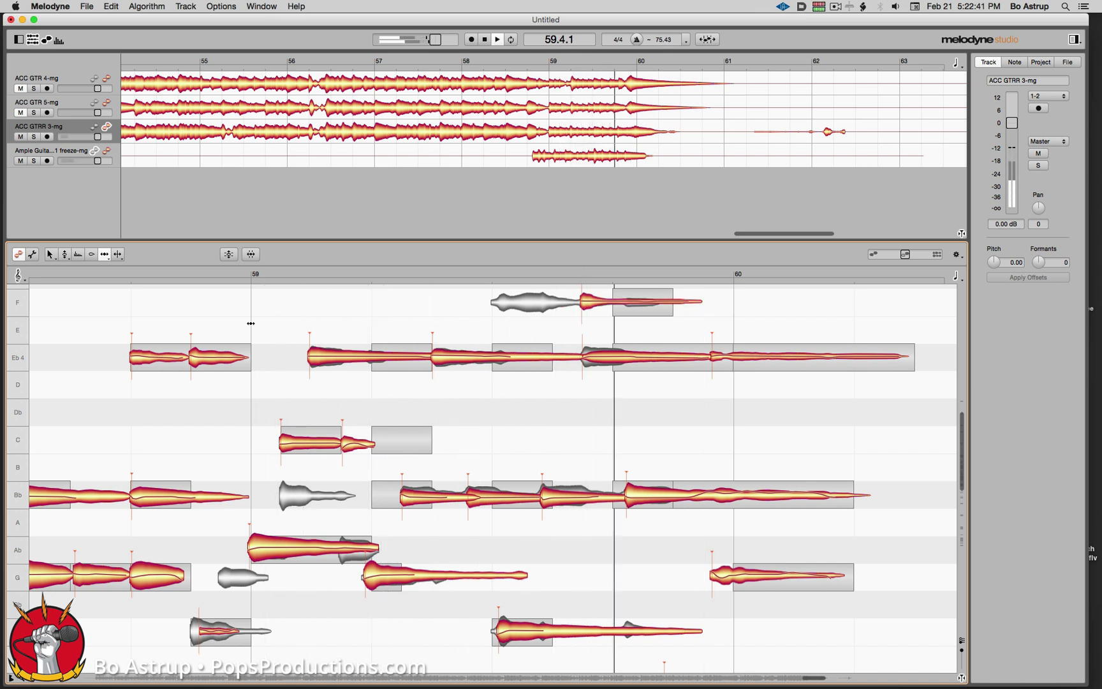
key(space)
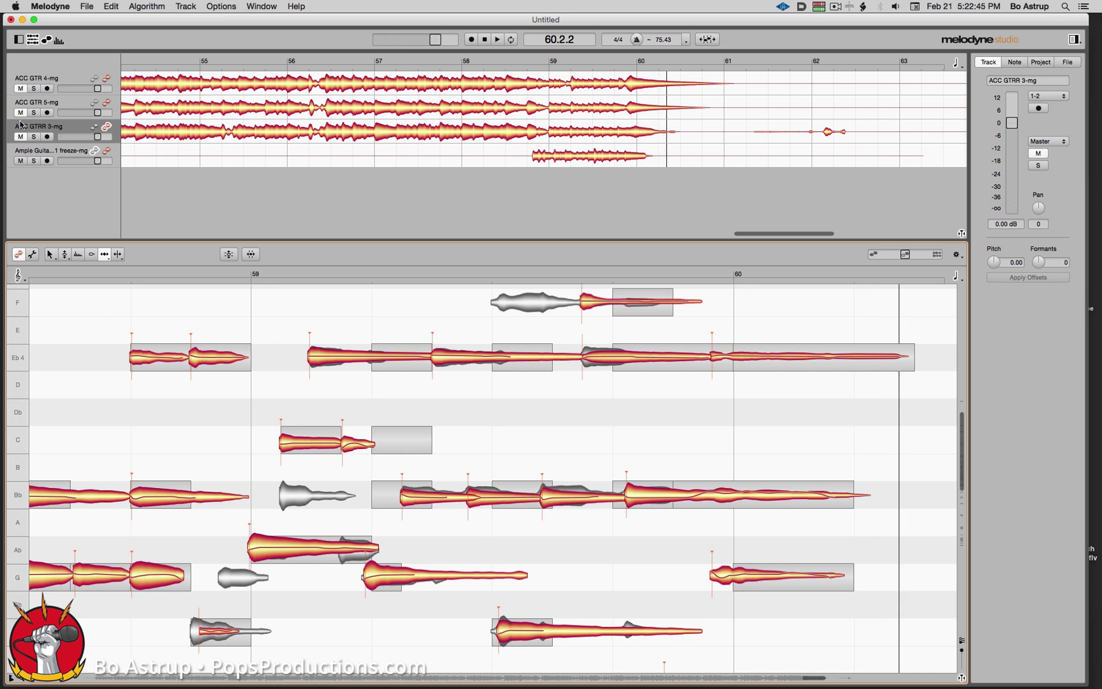
Step: Show ACC GTR 5-mg's notes for editing instead of ACC GTRR 3-mg's, and move the first Eb4 note after bar 59 earlier onto the reference
click(108, 128)
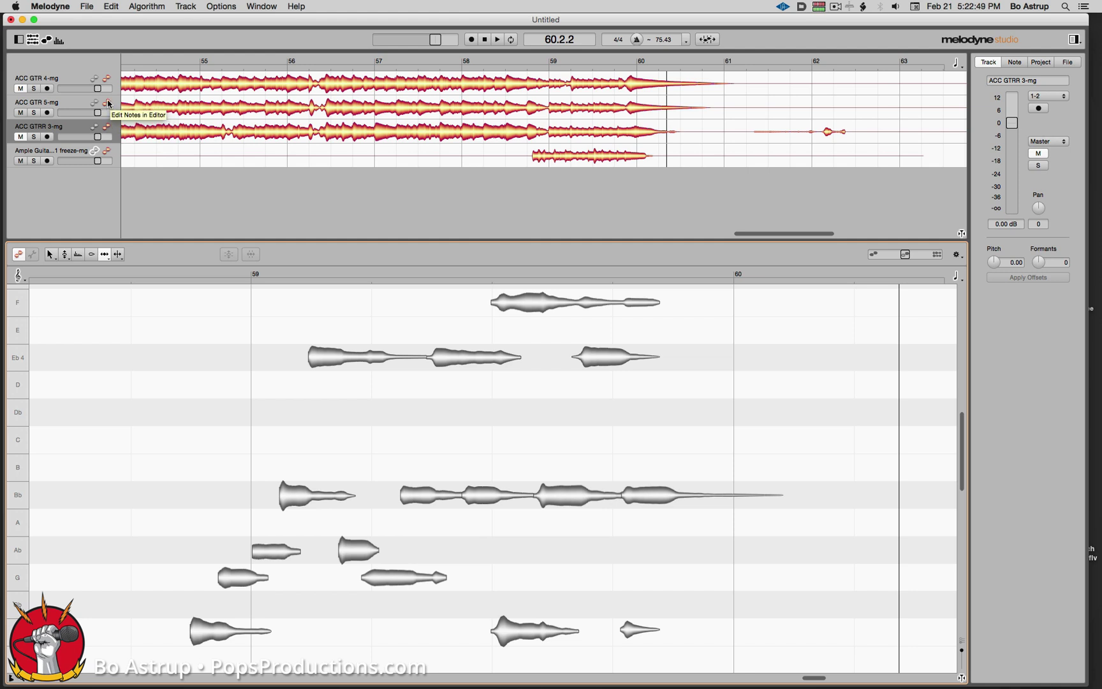
click(108, 103)
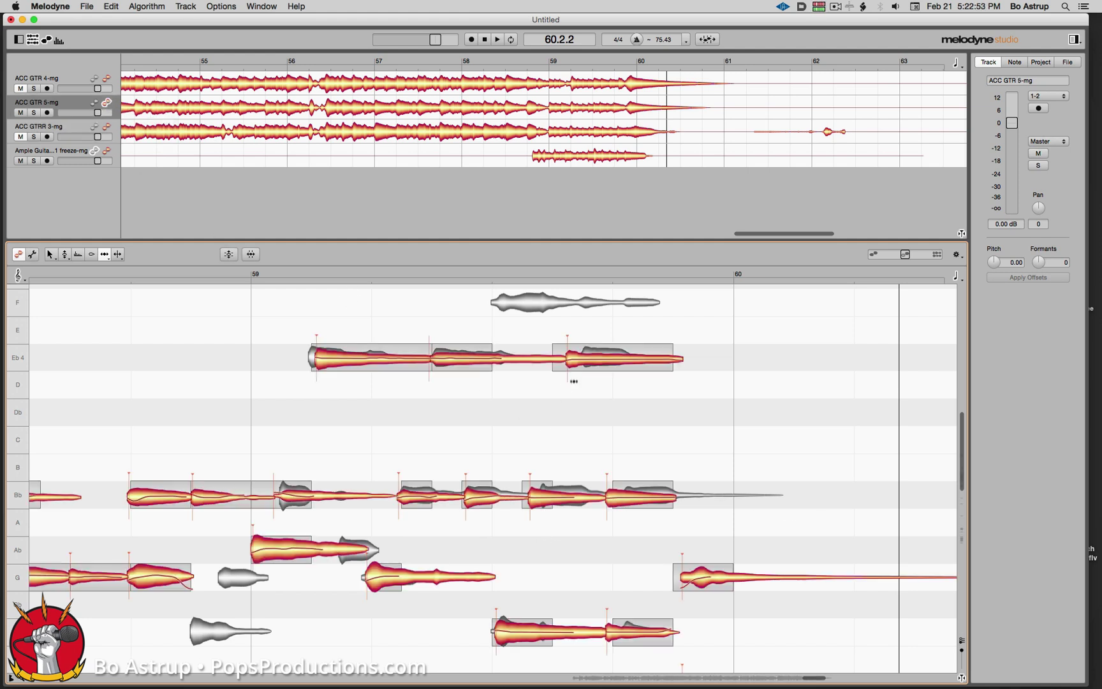
drag(316, 363, 308, 362)
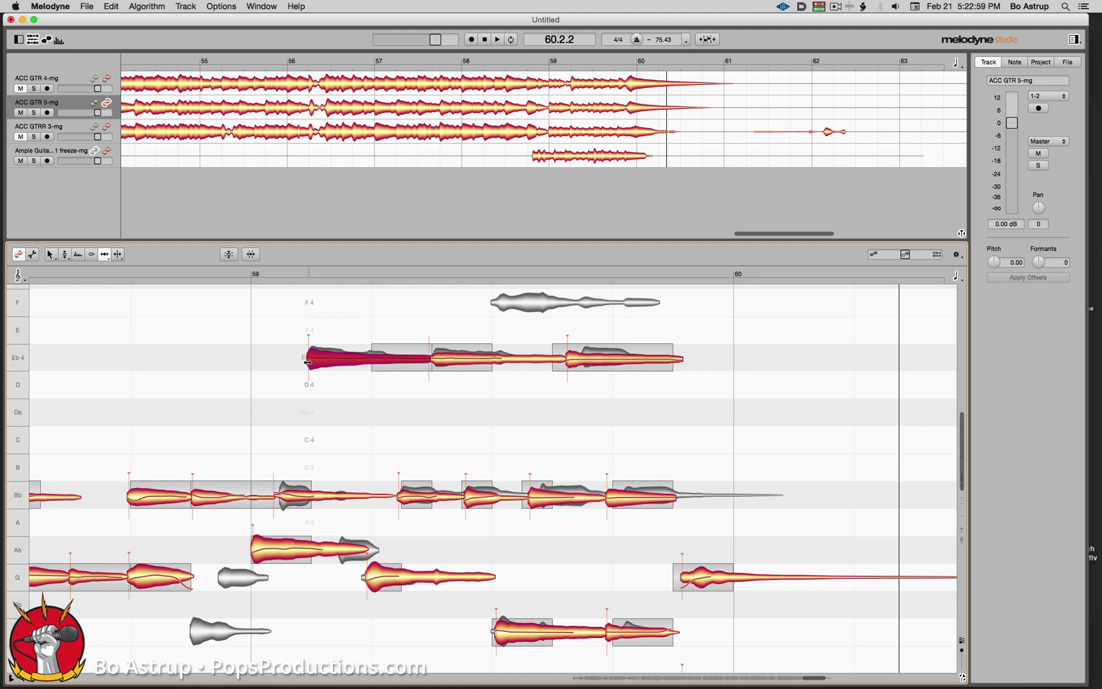
Step: Align the last four Bb3 notes and the short F3 note of bar 59 with the grey reference notes
drag(400, 496, 401, 496)
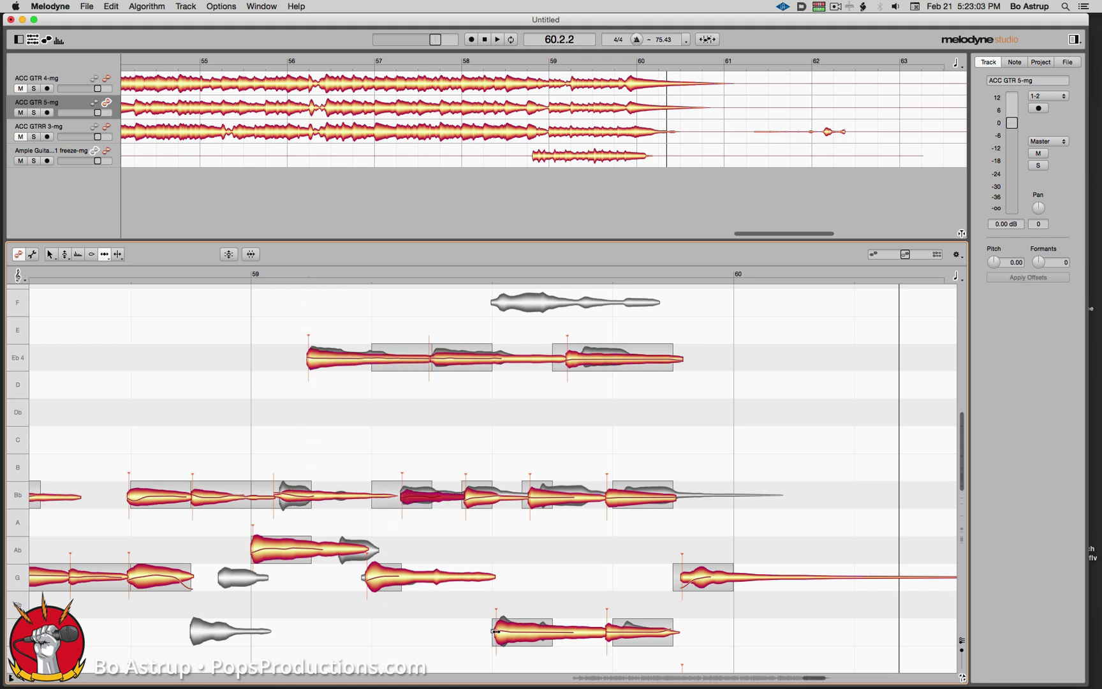
drag(616, 635, 626, 600)
drag(610, 496, 629, 494)
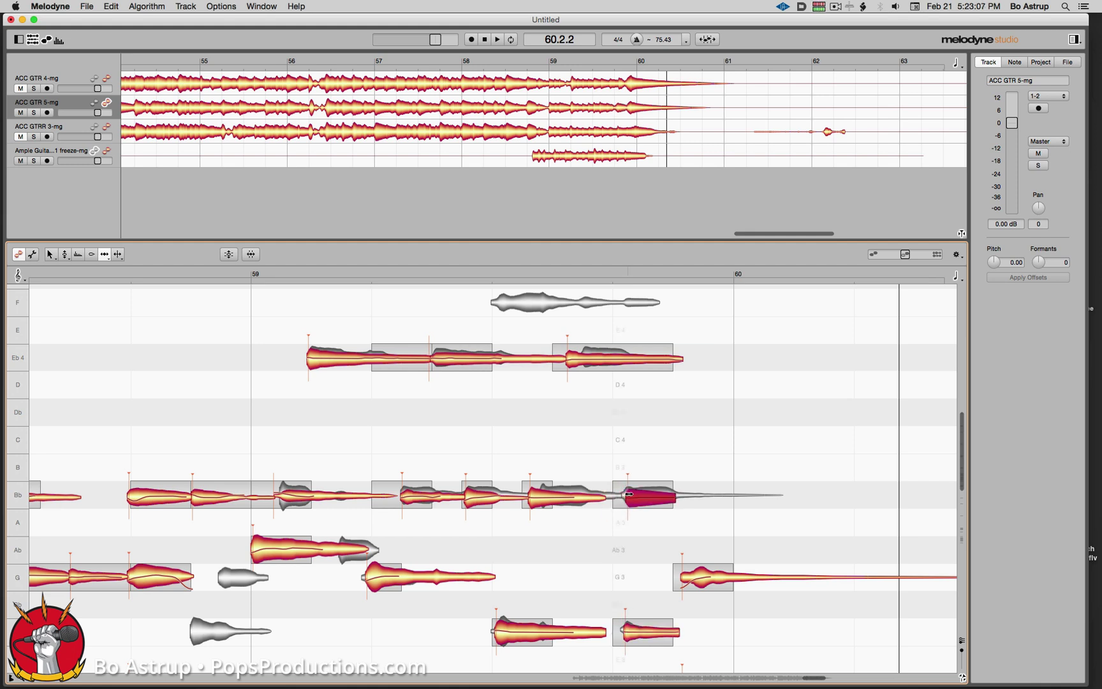
drag(530, 501, 478, 502)
click(468, 502)
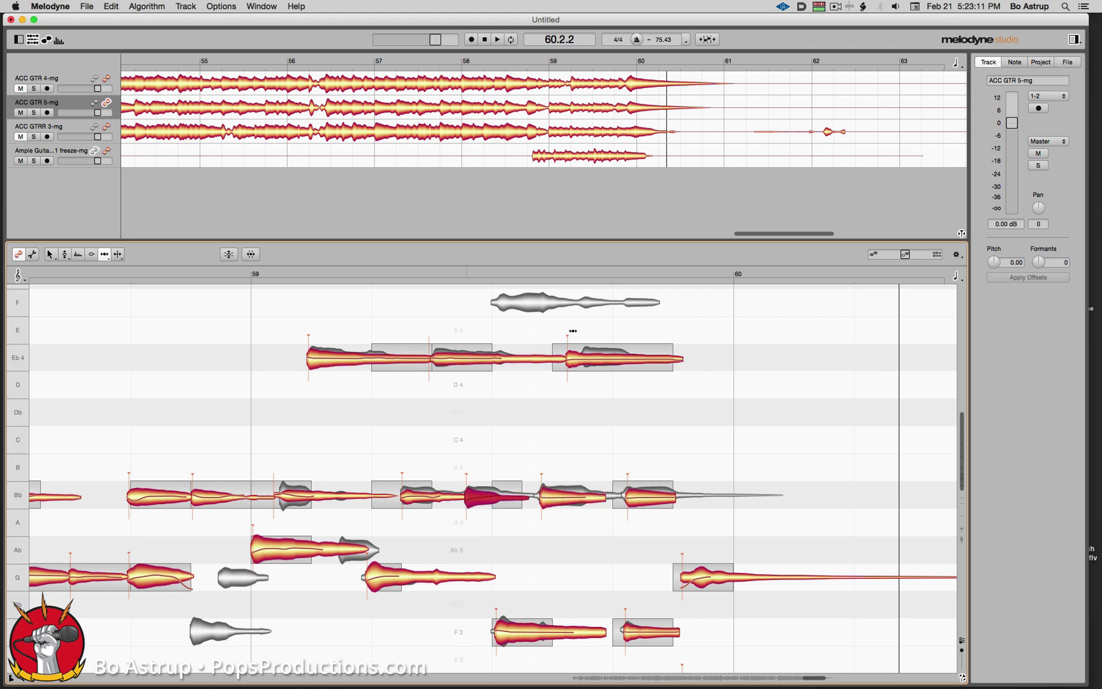
Step: Align the last Eb4 note of bar 59 and the long Eb3 note before bar 60 with the reference, and play the ending
drag(567, 359, 584, 361)
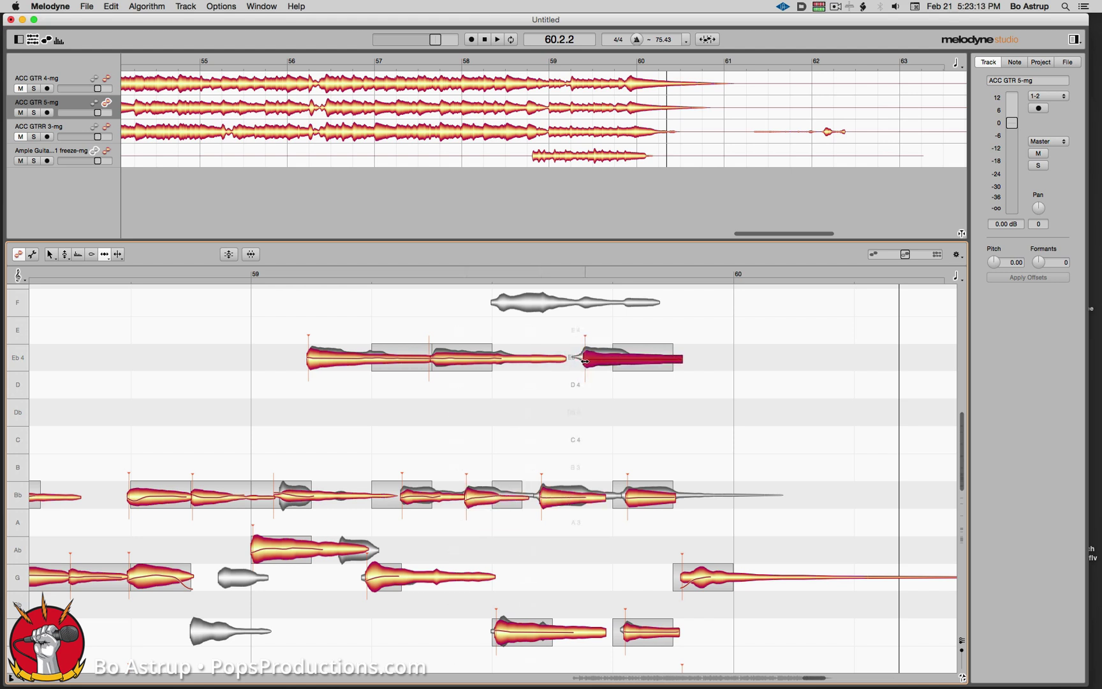
drag(962, 443, 974, 484)
drag(682, 503, 665, 503)
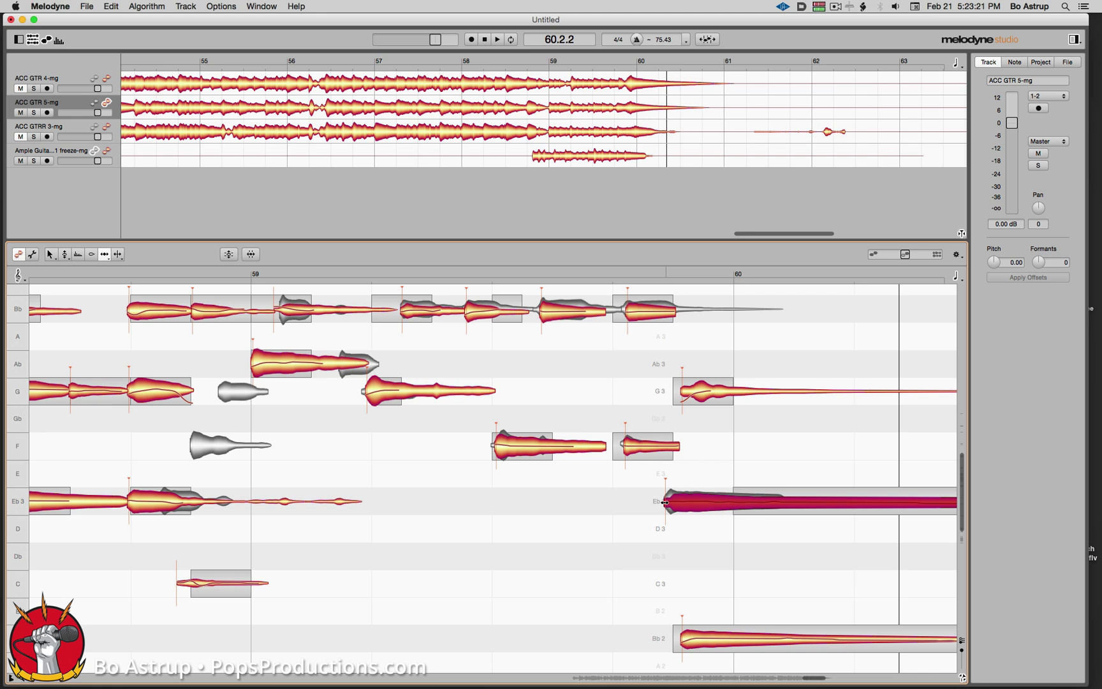
double_click(75, 356)
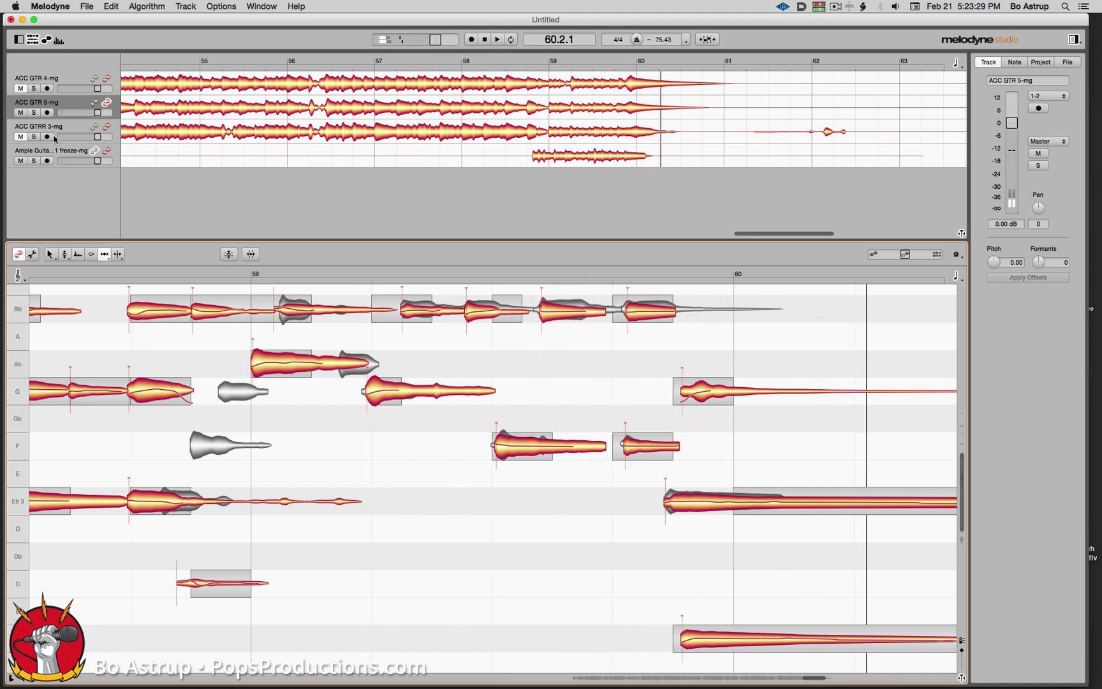
Step: Mute ACC GTR 5-mg and show ACC GTR 4-mg's notes for editing in its place
click(20, 113)
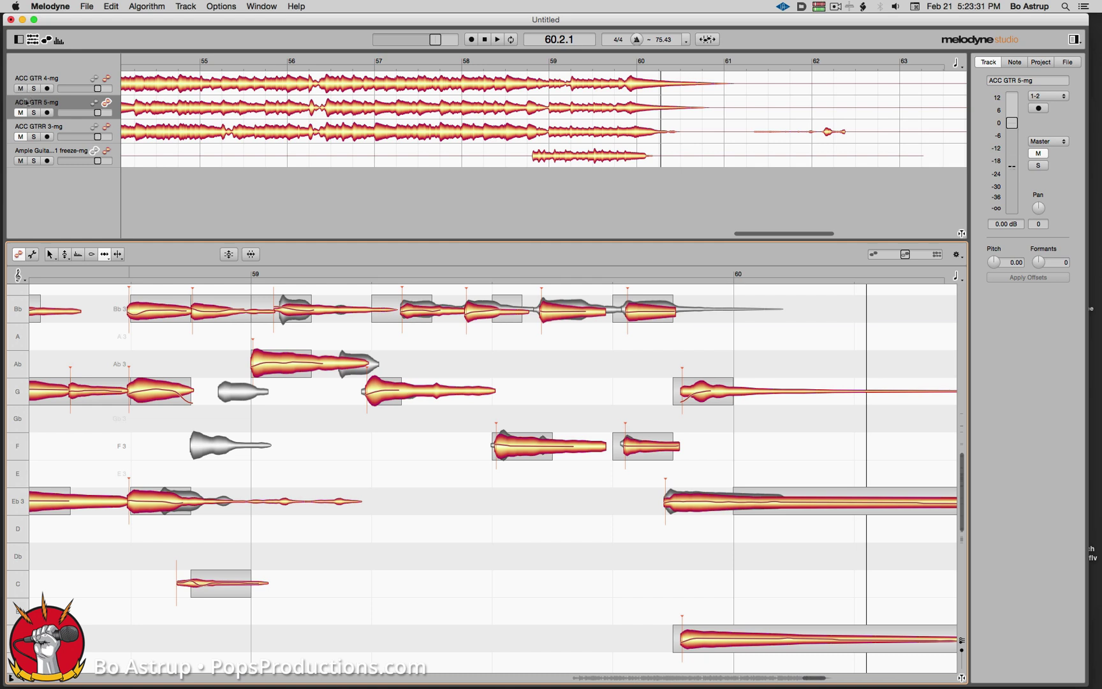
click(109, 106)
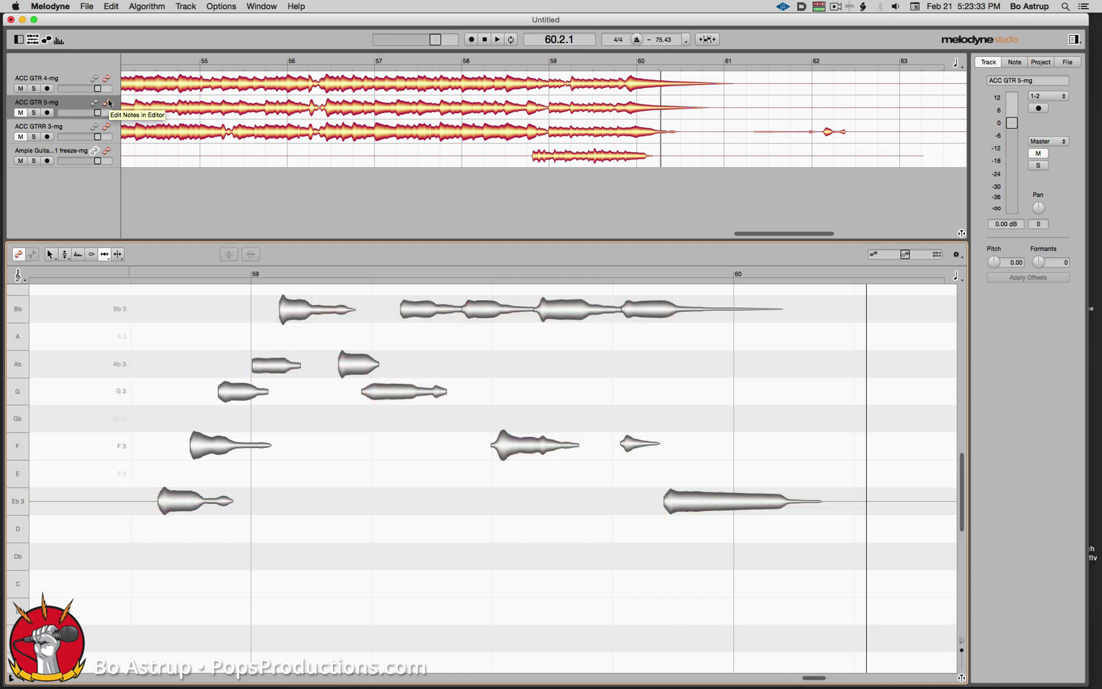
click(106, 78)
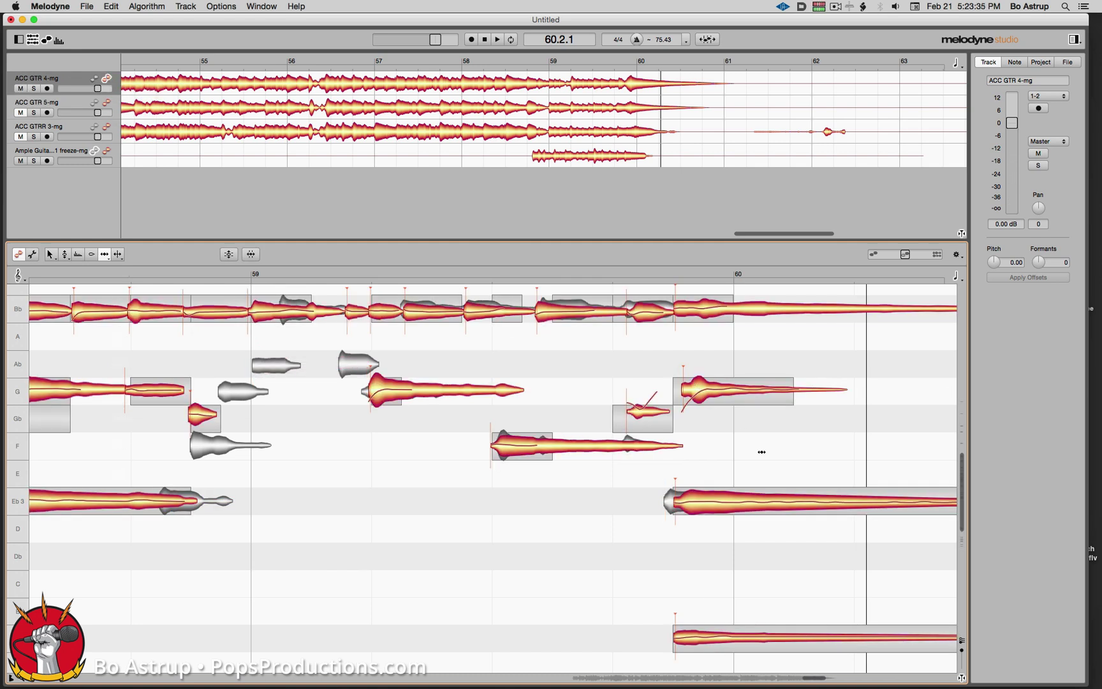
Step: Align the long Eb3 note before bar 60 and the Bb3 notes in the second half of bar 59 with the reference
drag(673, 504, 665, 502)
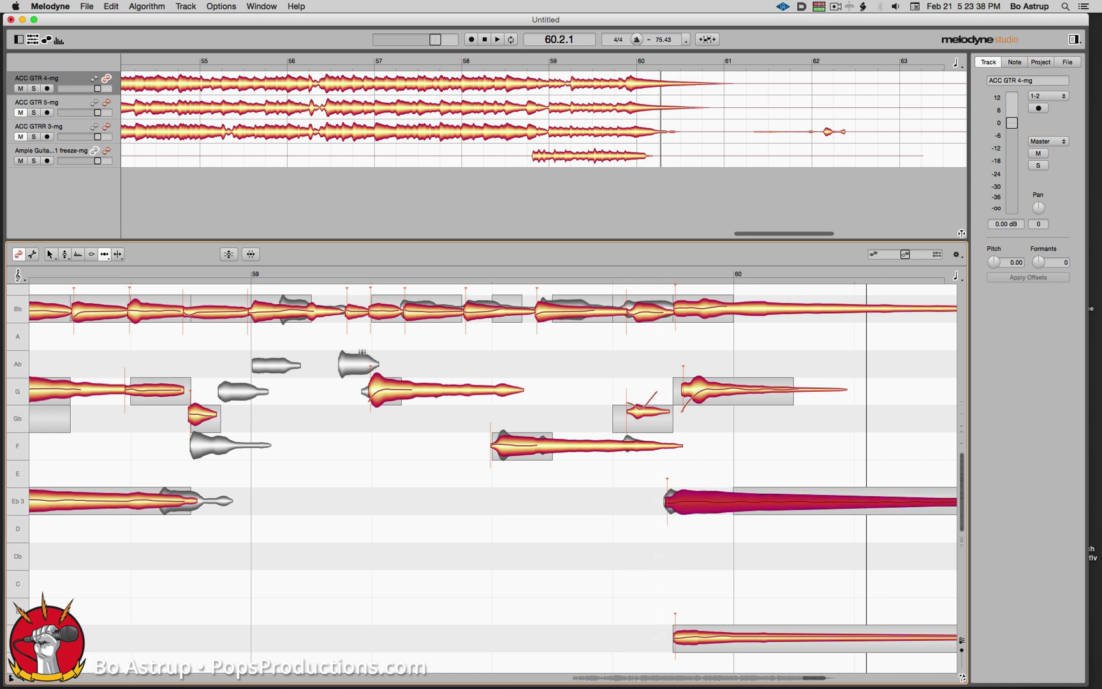
click(413, 309)
click(469, 309)
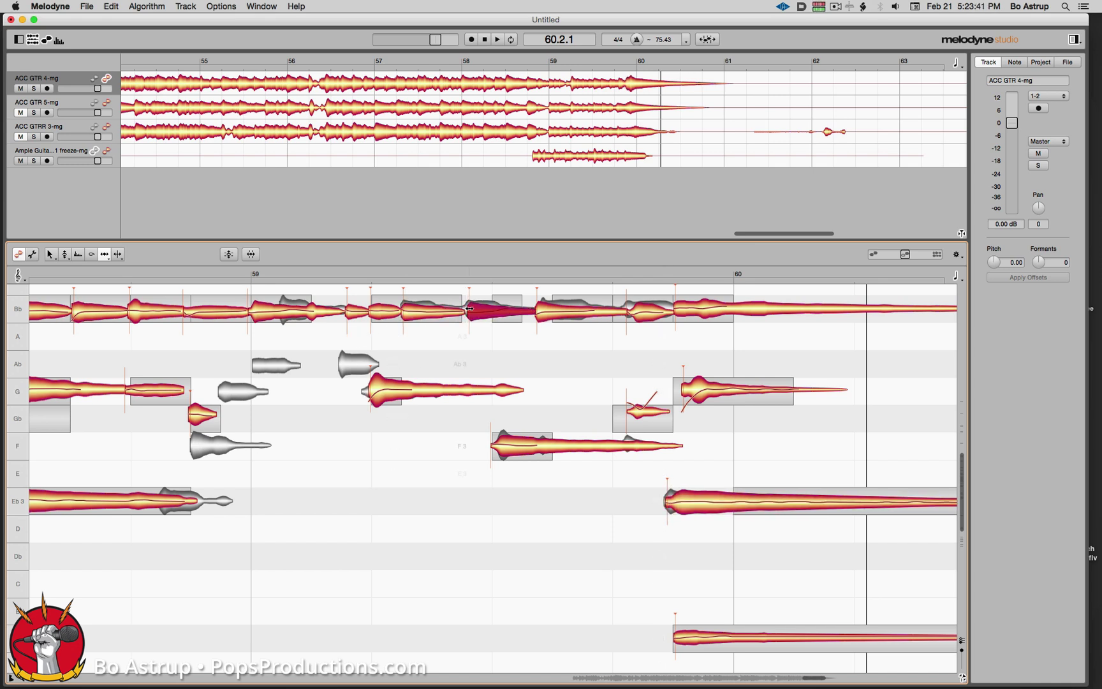
drag(539, 311, 544, 311)
drag(633, 314, 619, 312)
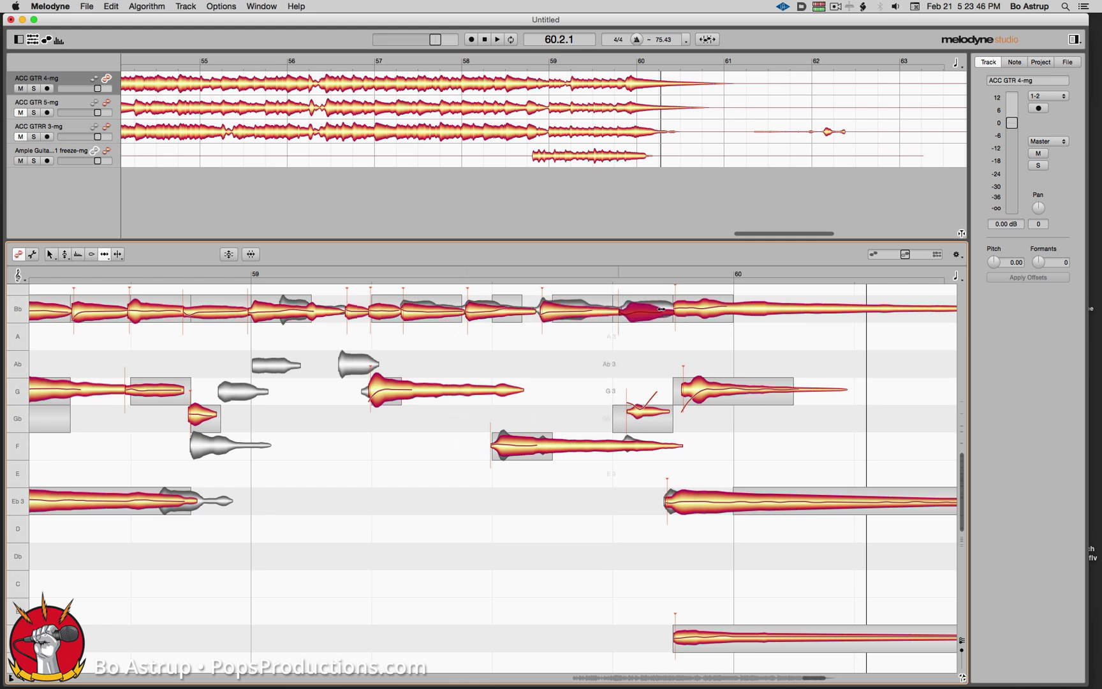
click(618, 314)
Step: Move the Eb4 note just after bar 59 later onto the grey reference note and play the ending
drag(962, 502, 955, 443)
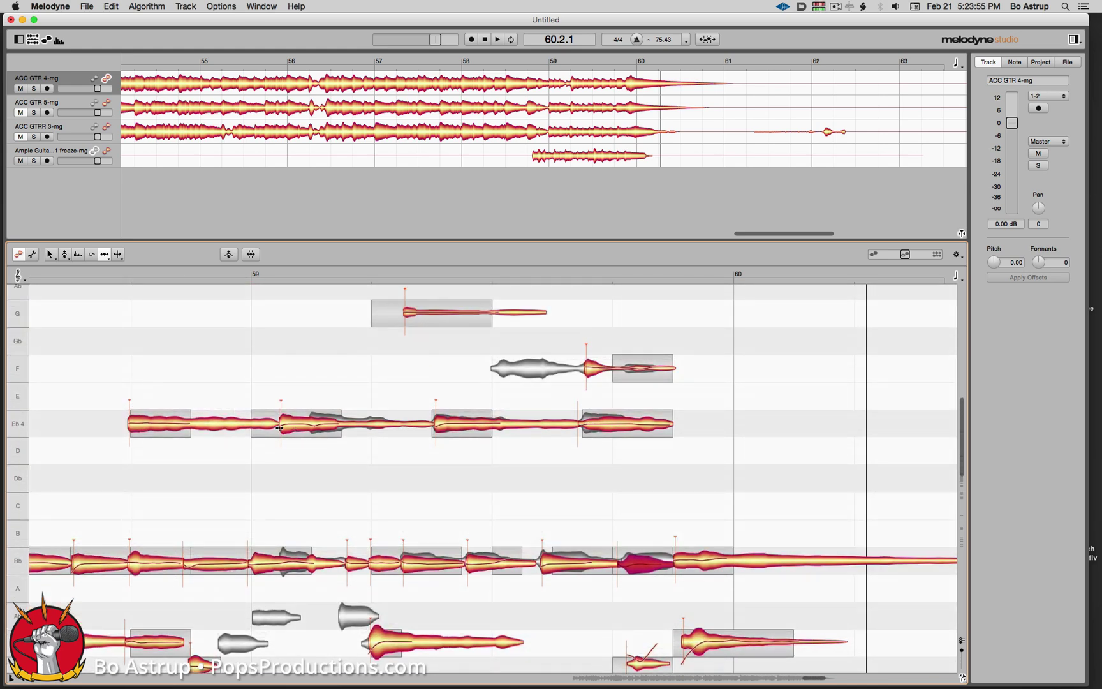
drag(280, 428, 308, 424)
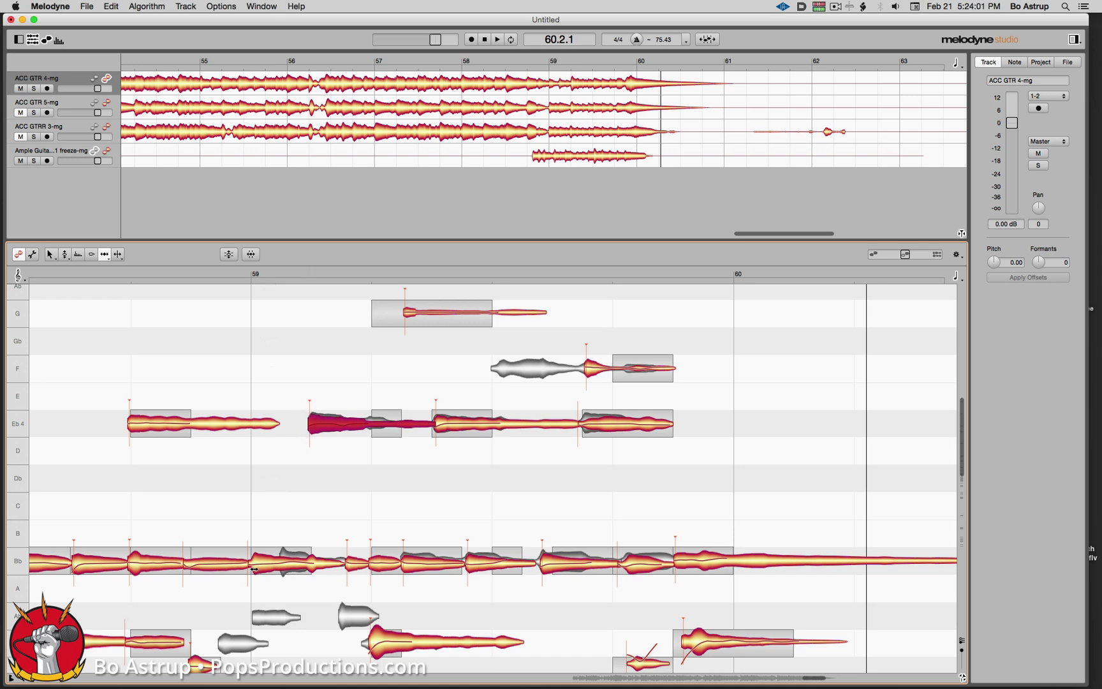
click(184, 521)
key(space)
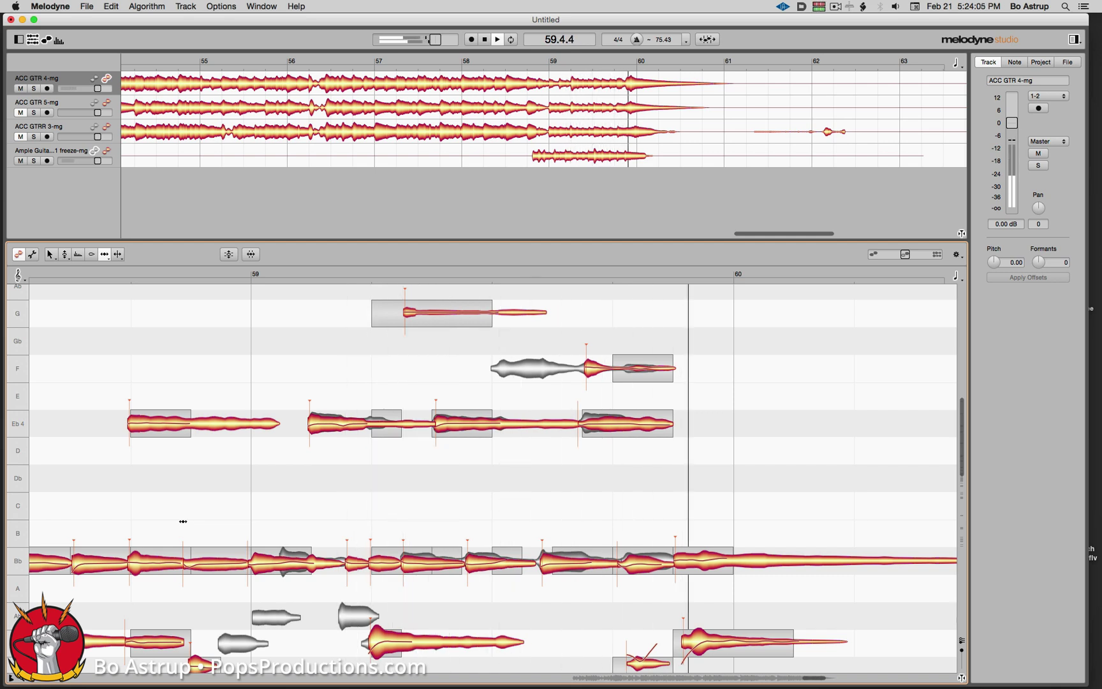
key(space)
Step: Fine-tune the start of the short Bb3 note before bar 60 slightly earlier and play that passage
click(617, 567)
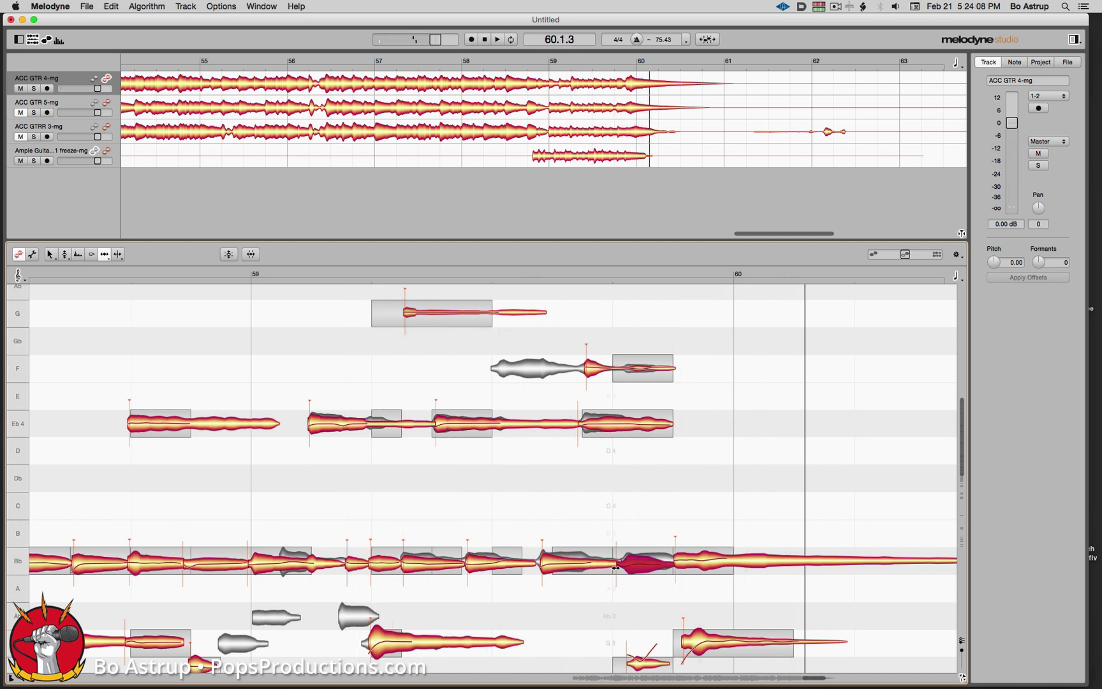
click(542, 527)
key(space)
key(space)
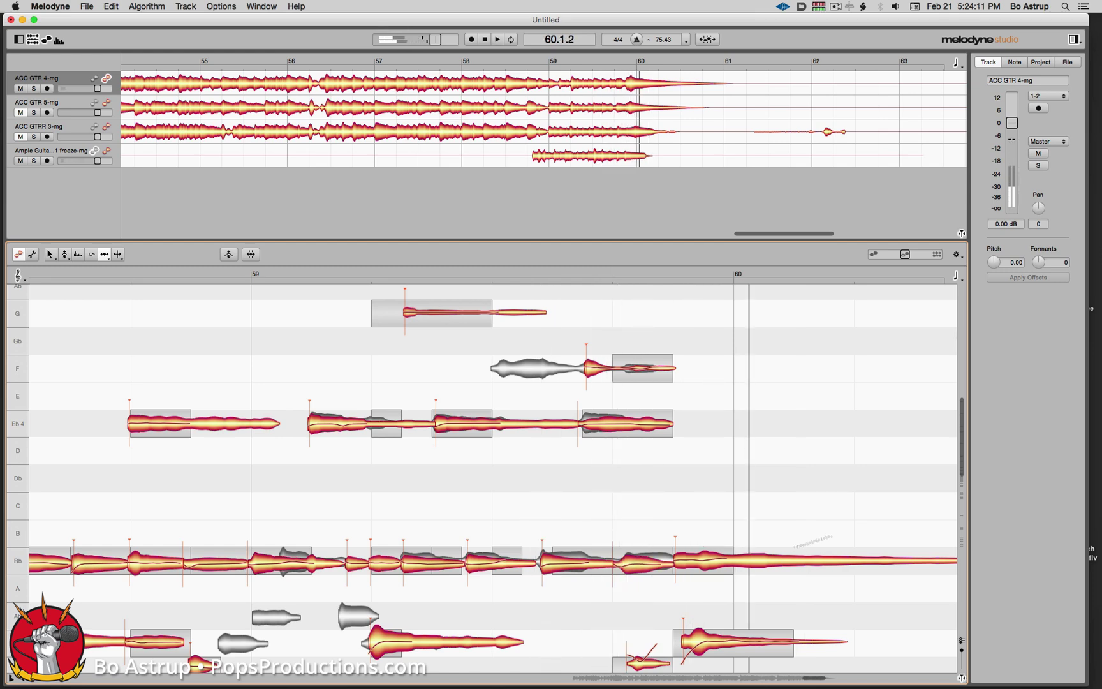
Step: Shift the short Gb3 note before bar 60 earlier to line up with the Bb3 note above it, and play the passage to check it
scroll(964, 462, down, 5)
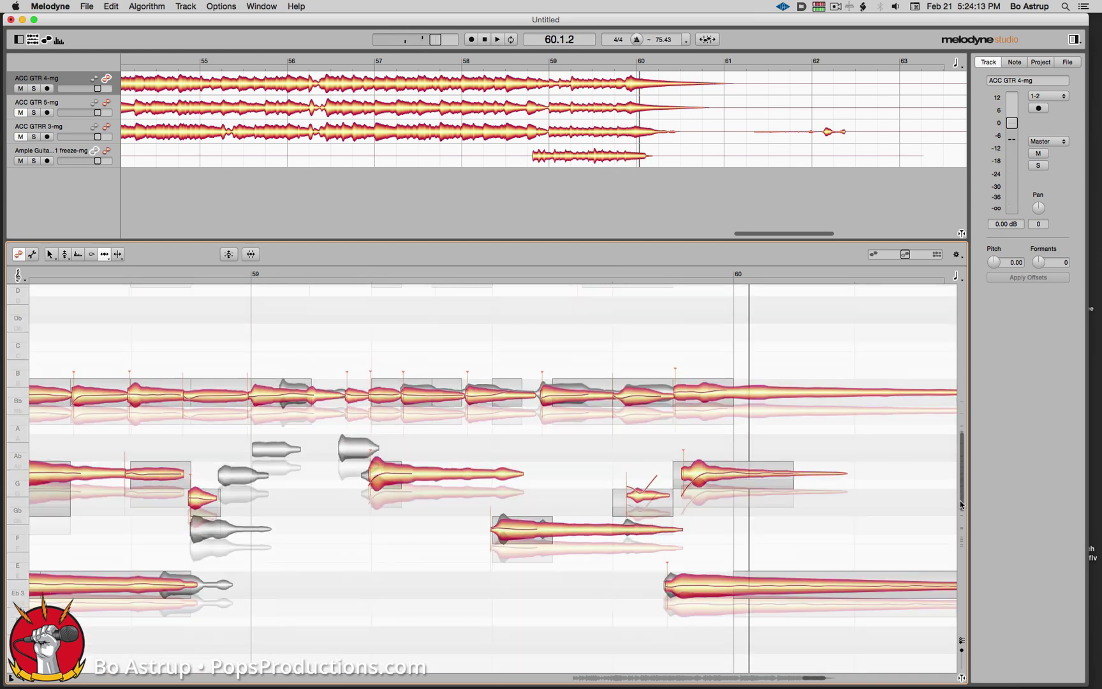
drag(627, 489, 617, 489)
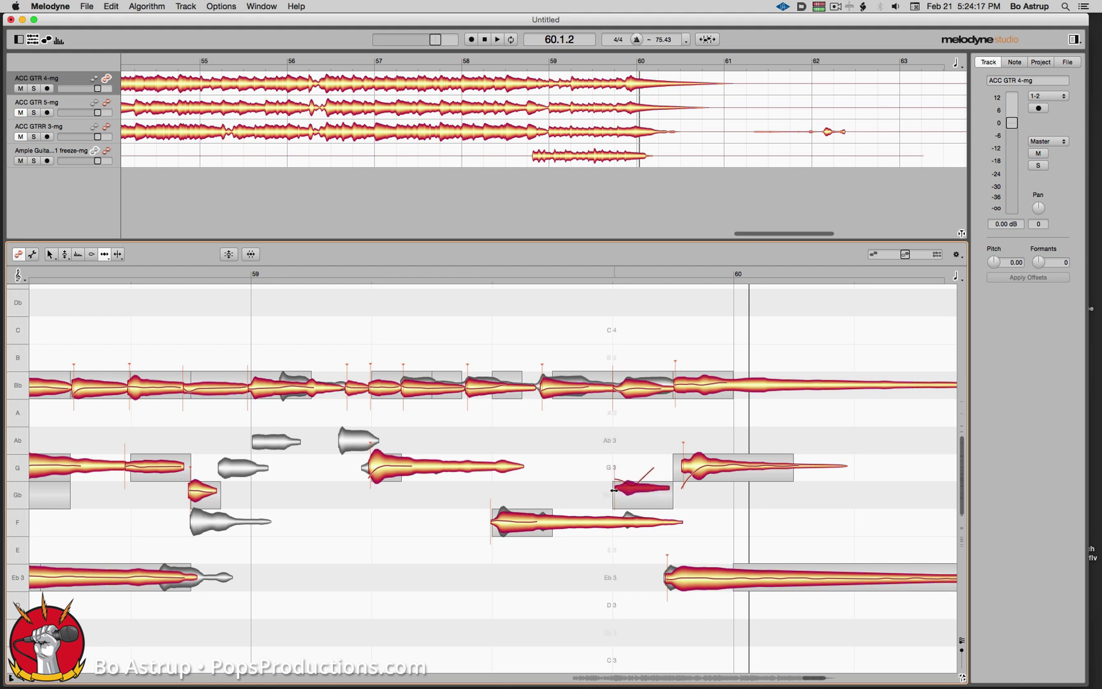
double_click(453, 355)
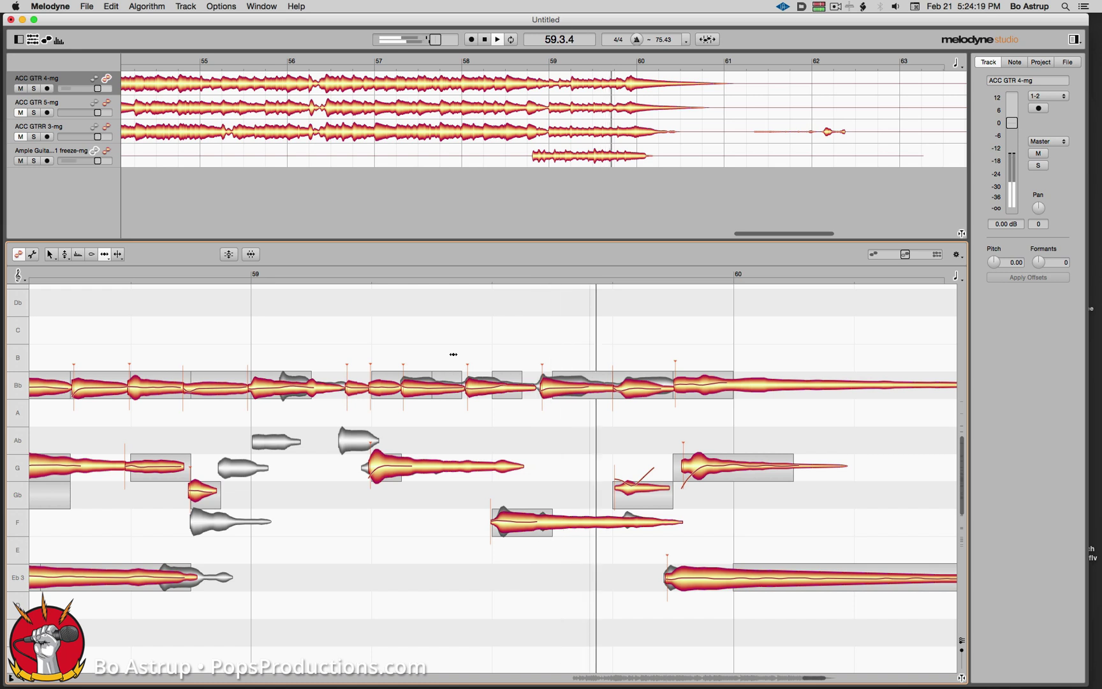
click(614, 493)
double_click(465, 334)
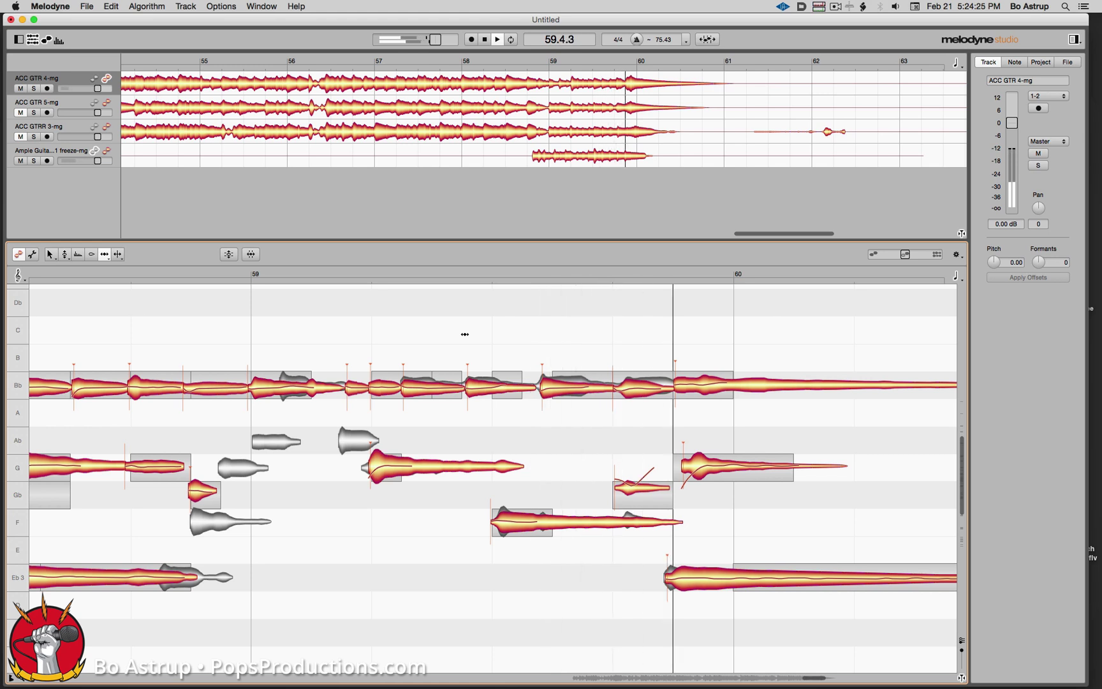
Step: Try a later start for the short Gb3 note before bar 60, play the passage and move the start back
drag(613, 486, 635, 486)
double_click(546, 336)
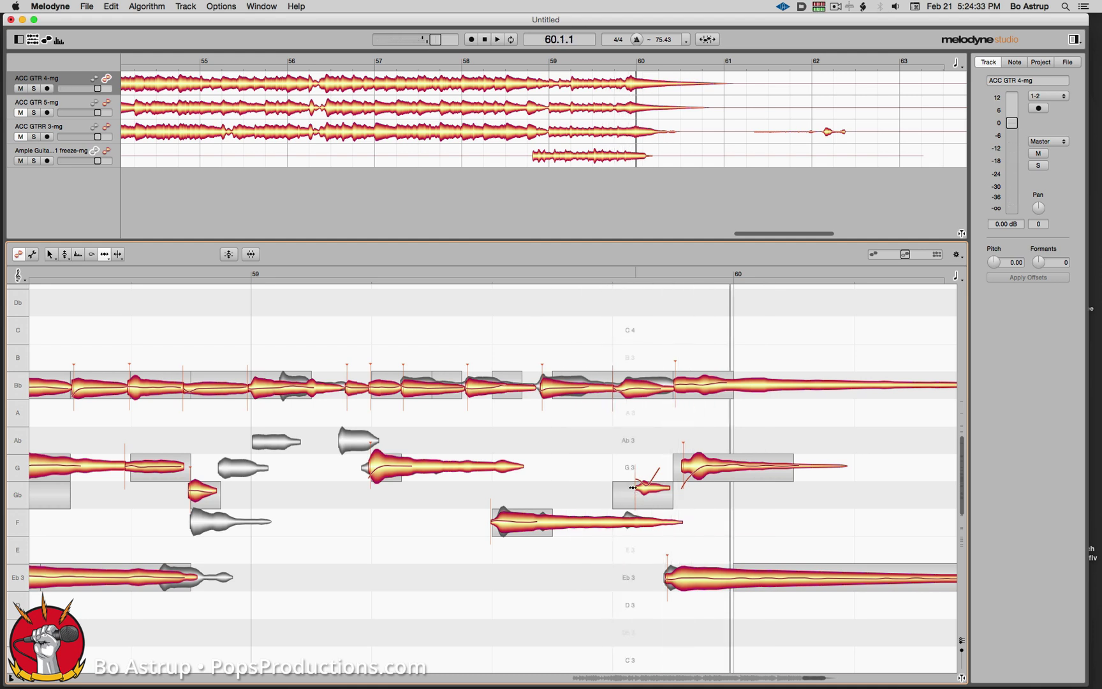
drag(635, 488, 613, 488)
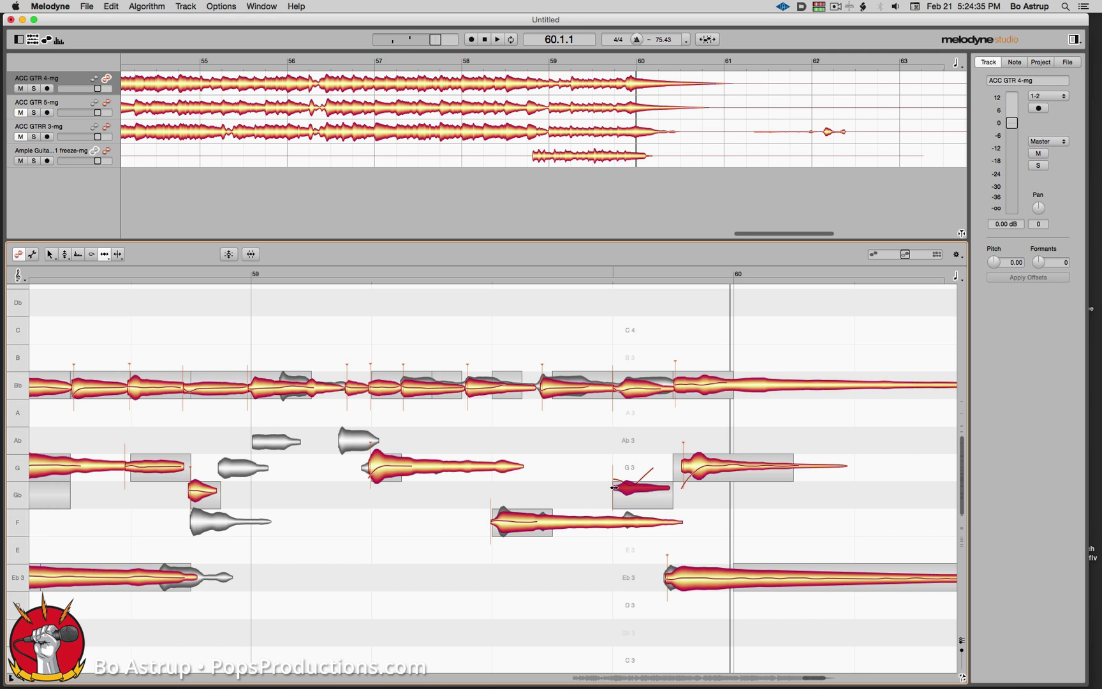
Step: Nudge the start of the short Bb3 note before bar 60 slightly later and play the ending to check it
click(615, 390)
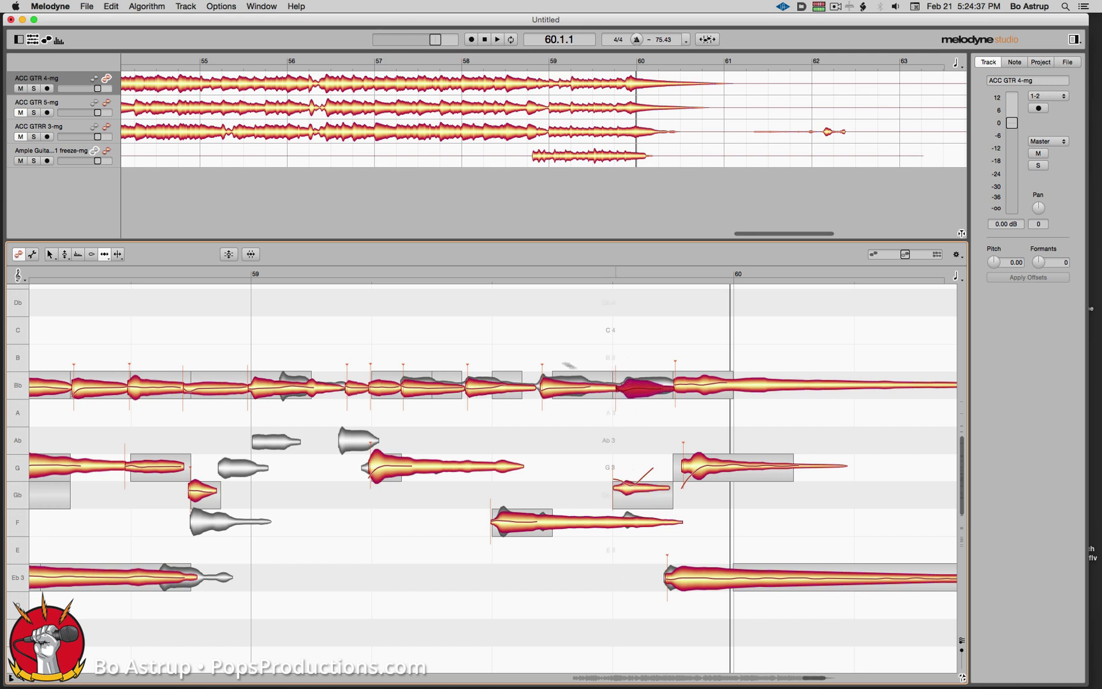
double_click(503, 344)
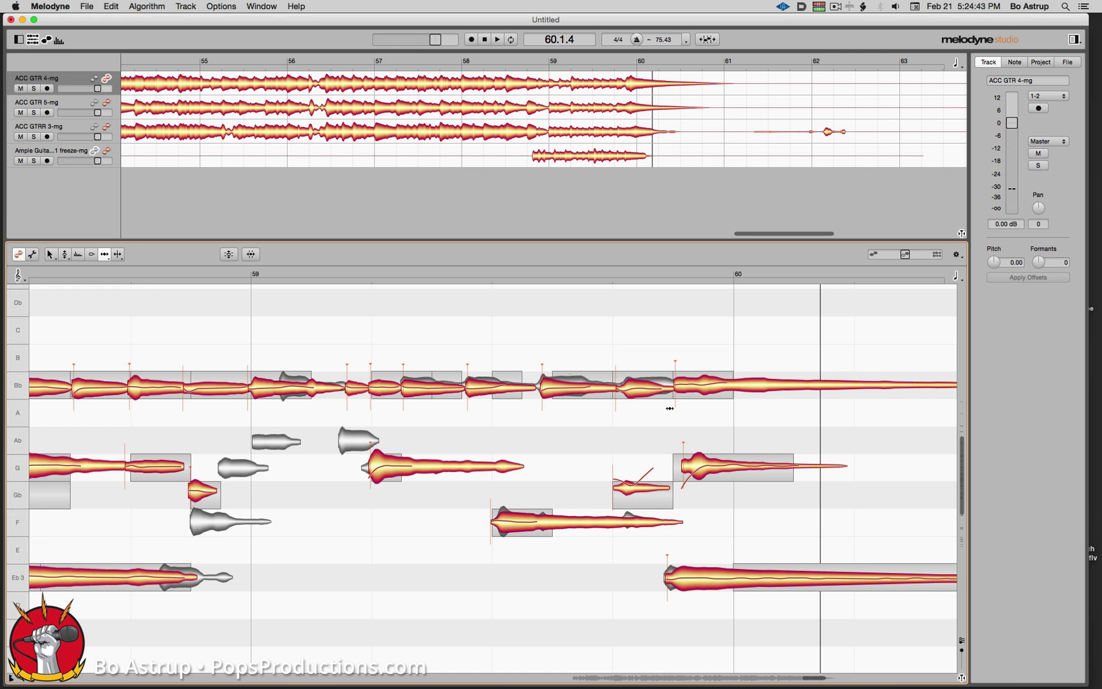
double_click(136, 352)
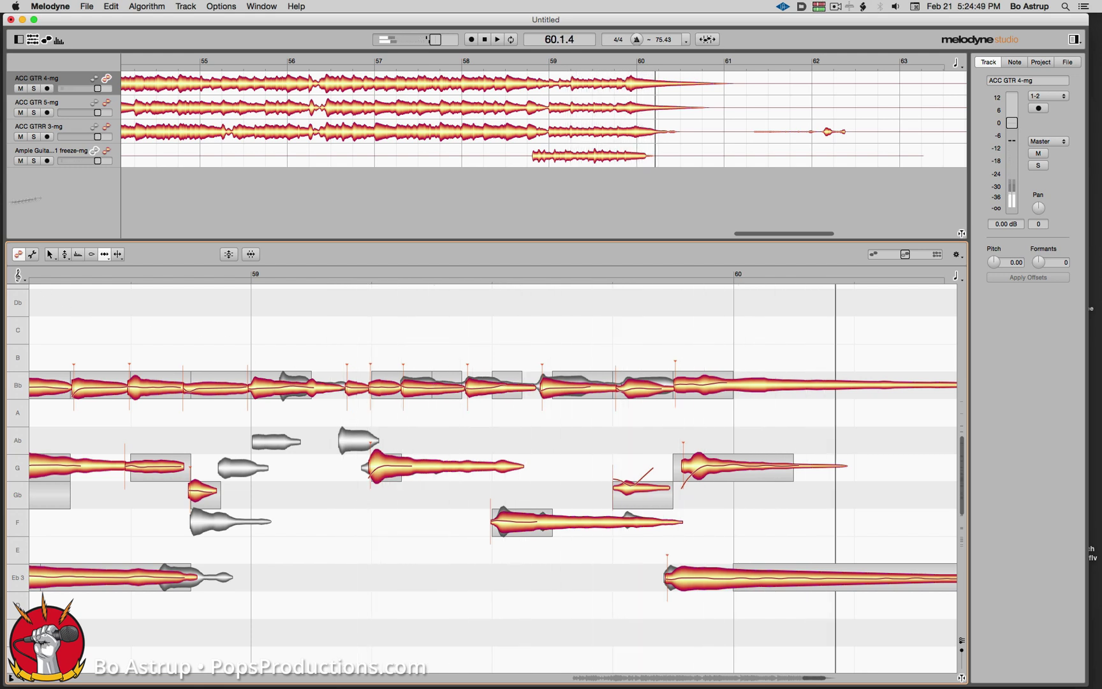
Step: Show the notes of all three ACC guitar tracks together in the note editor and compare their Eb4 and F4 notes
click(107, 126)
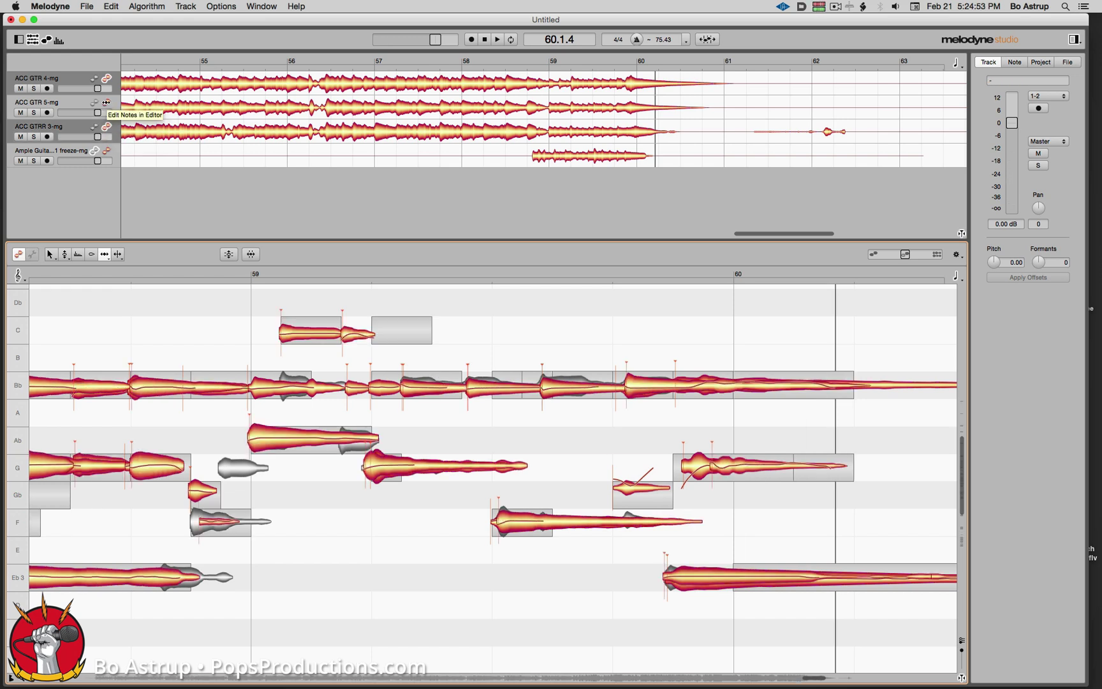
click(106, 102)
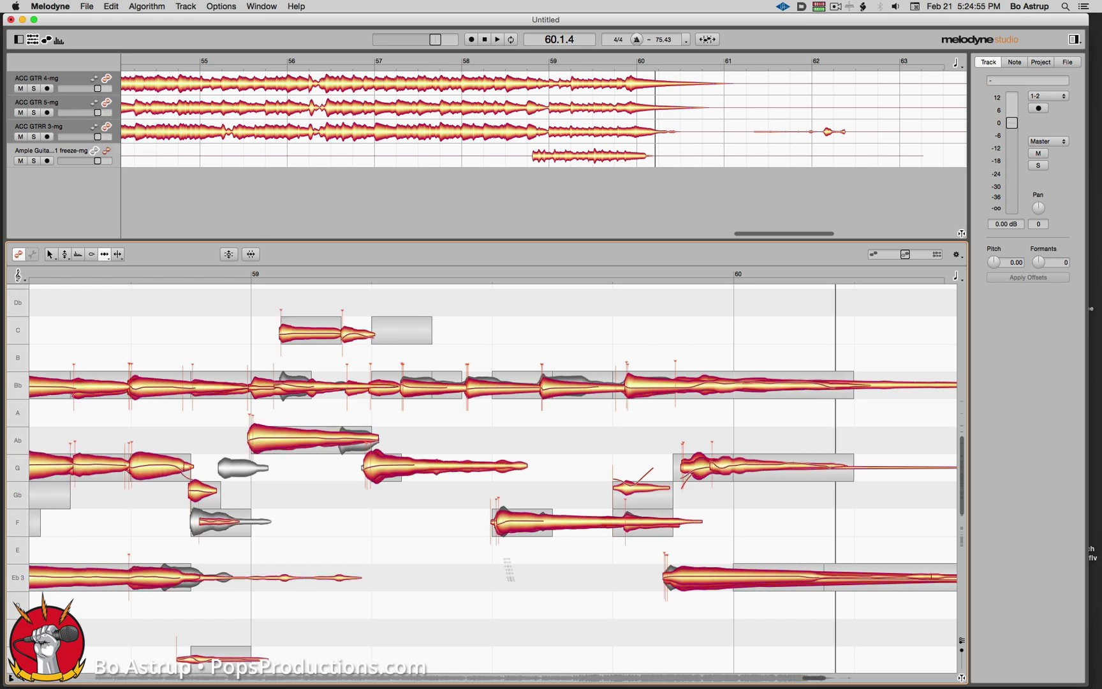
drag(964, 495, 962, 436)
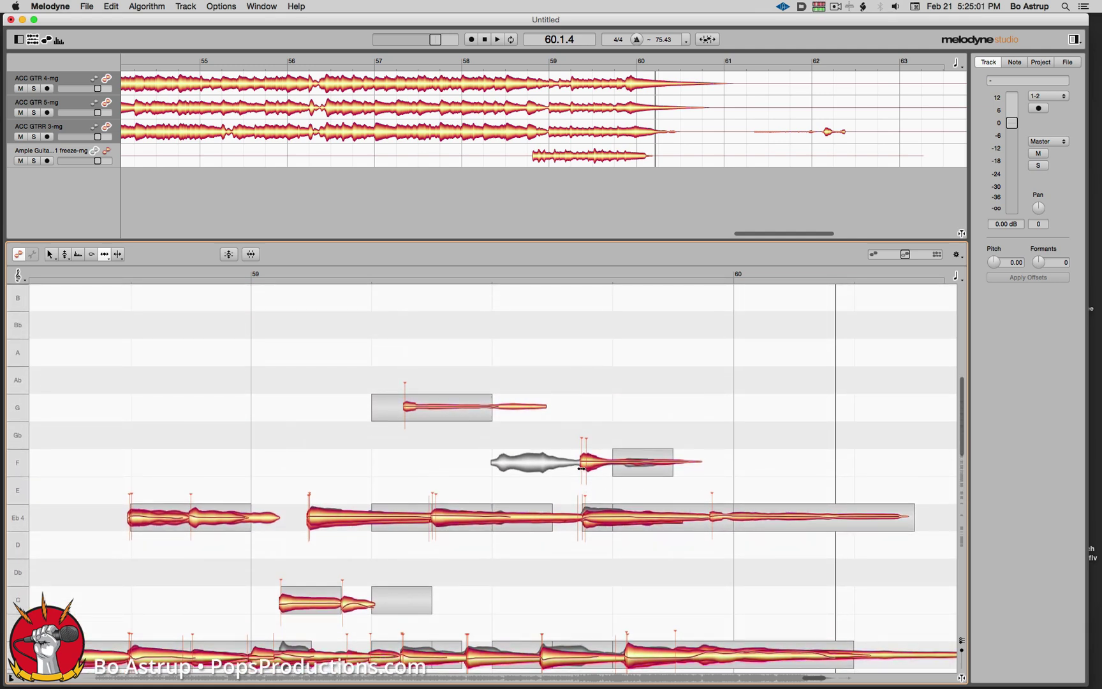
Step: In ACC GTRR 3-mg alone, start the F4 note before bar 60 slightly later and the Eb4 note below it slightly earlier, and play the ending
click(107, 127)
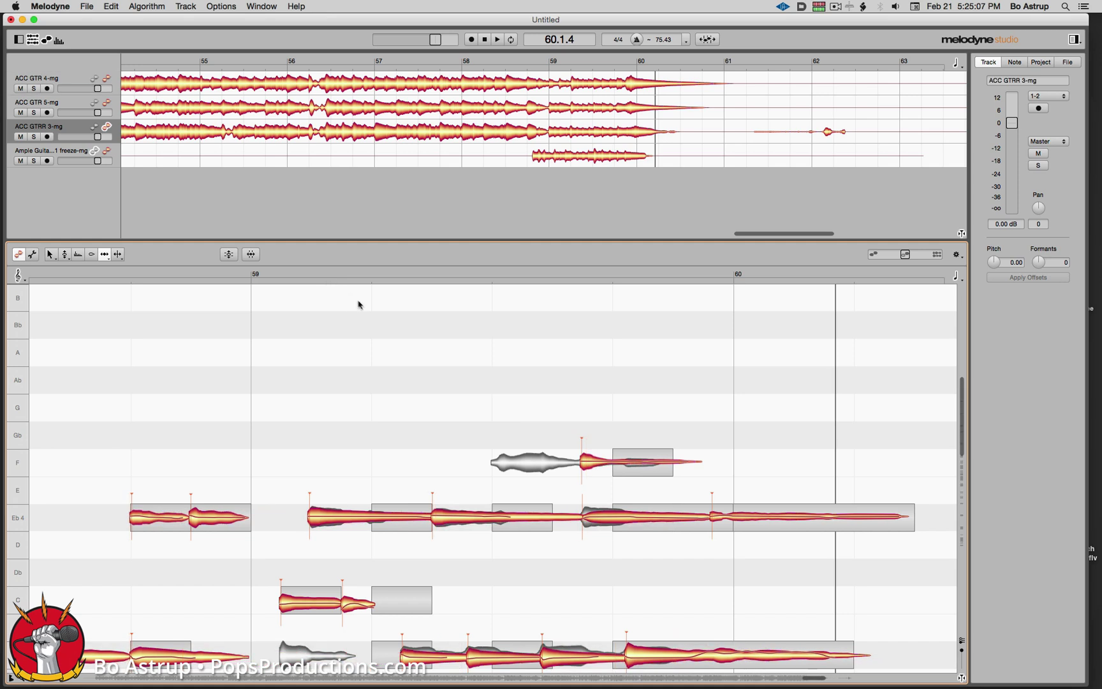
drag(588, 465, 585, 458)
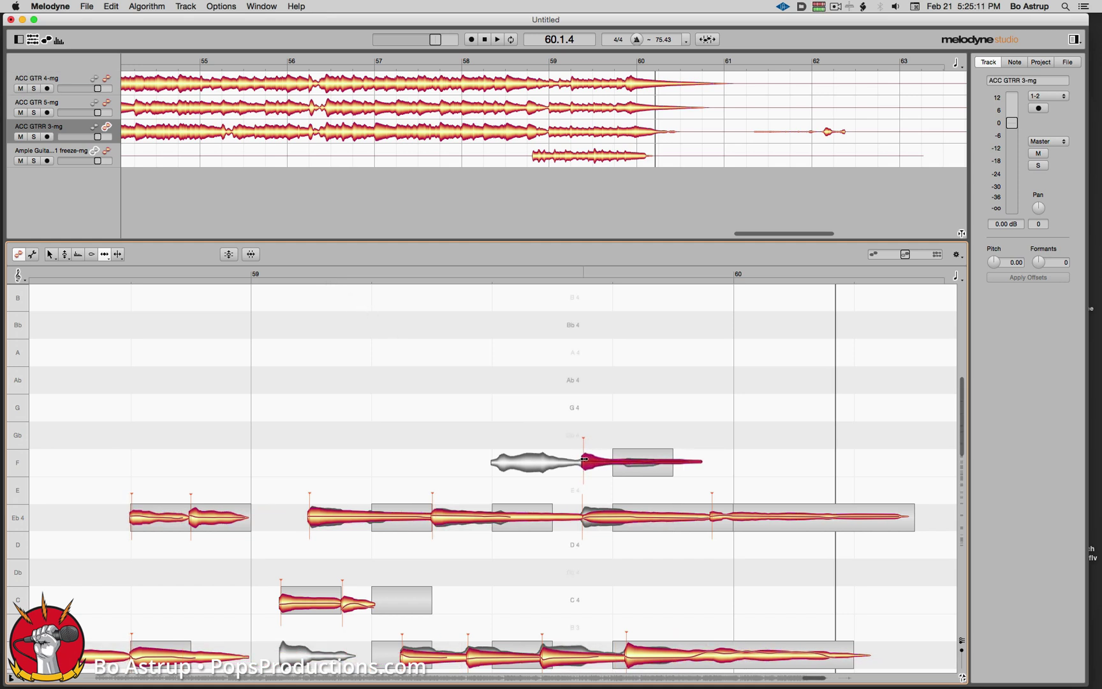
drag(586, 515, 581, 521)
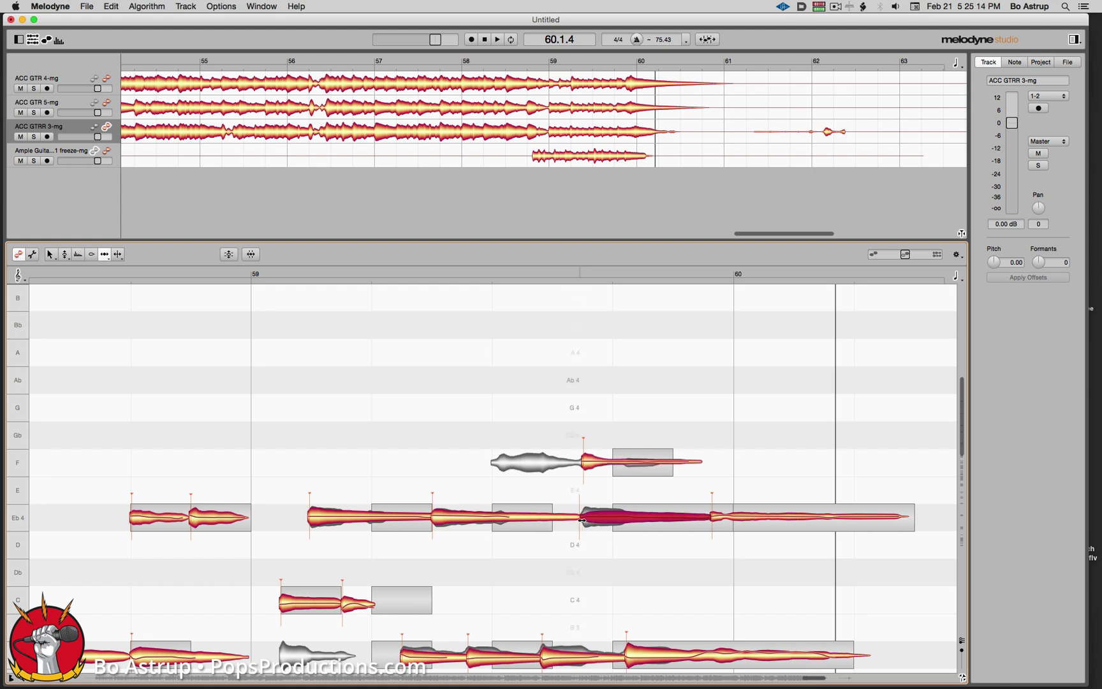
click(417, 390)
key(space)
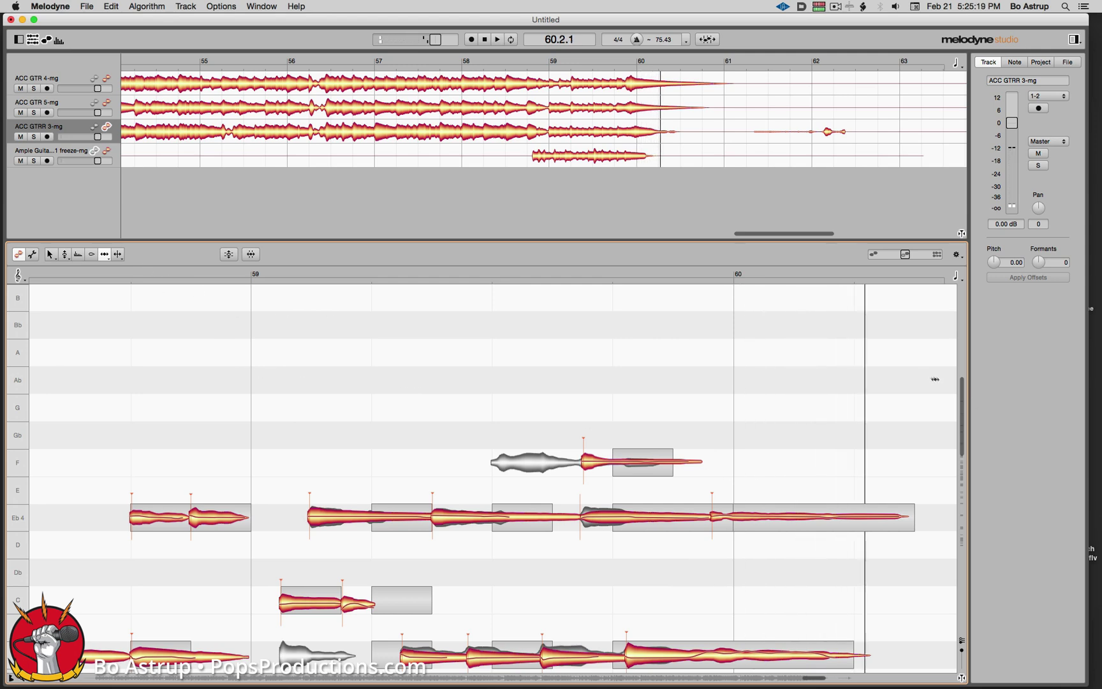
drag(962, 404, 963, 446)
double_click(399, 308)
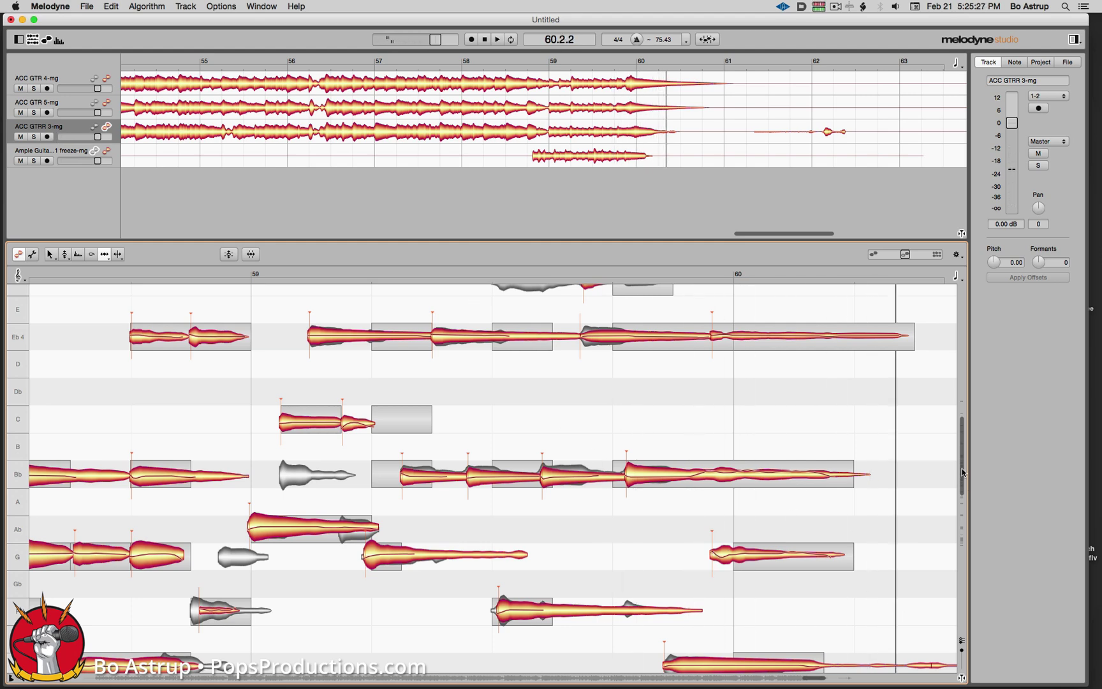
Step: Show all three guitar tracks together, extend the start of ACC GTRR 3-mg's G3 note before bar 60 earlier to match the others, and play the ending
scroll(964, 472, down, 10)
scroll(964, 472, up, 10)
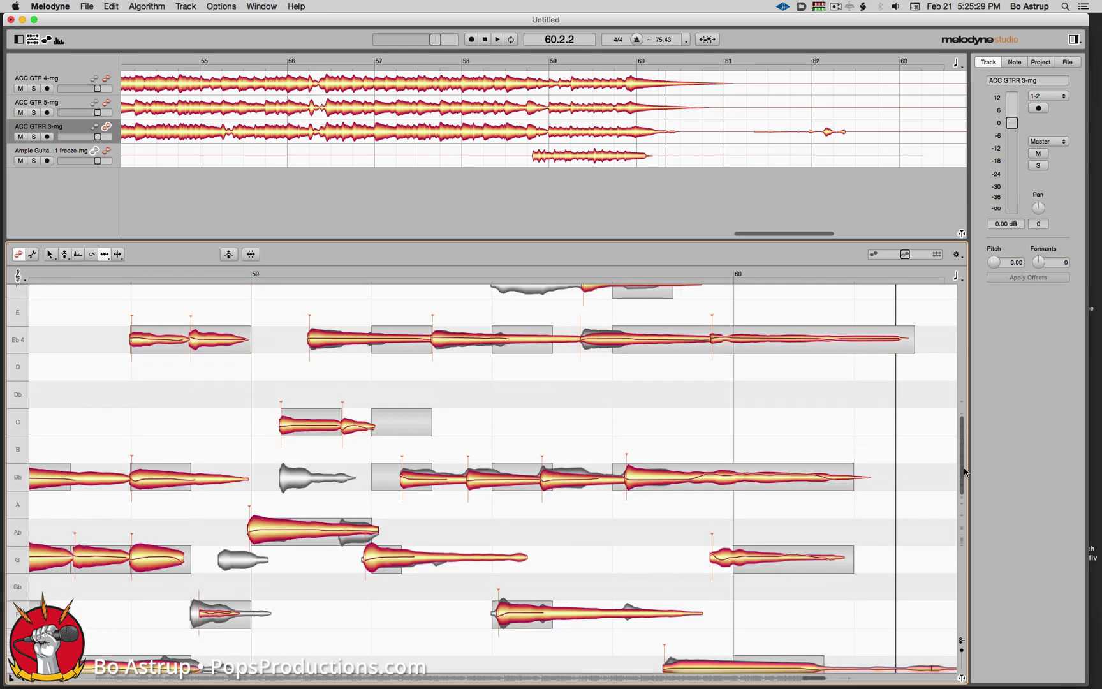
scroll(964, 472, down, 2)
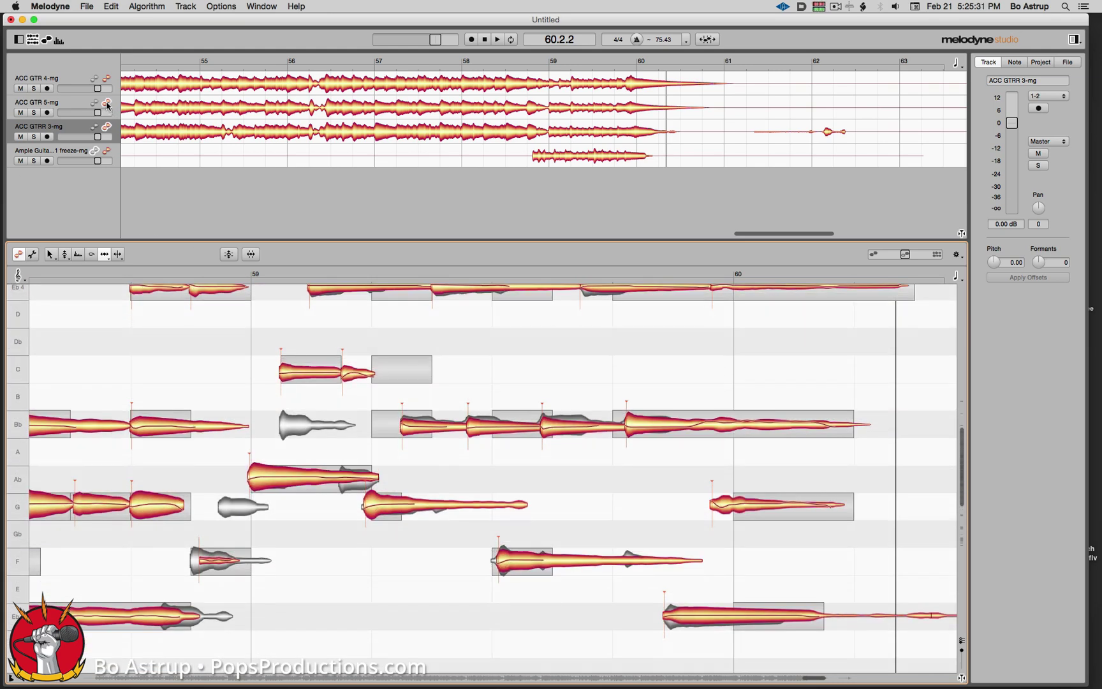
click(106, 103)
click(107, 83)
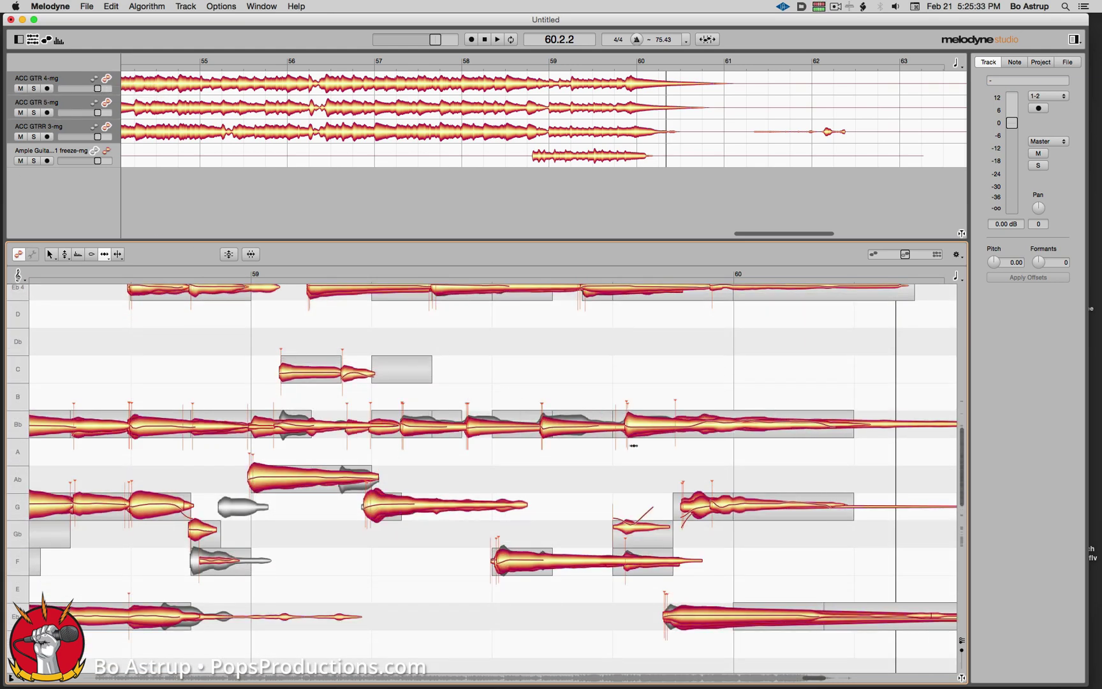
click(712, 506)
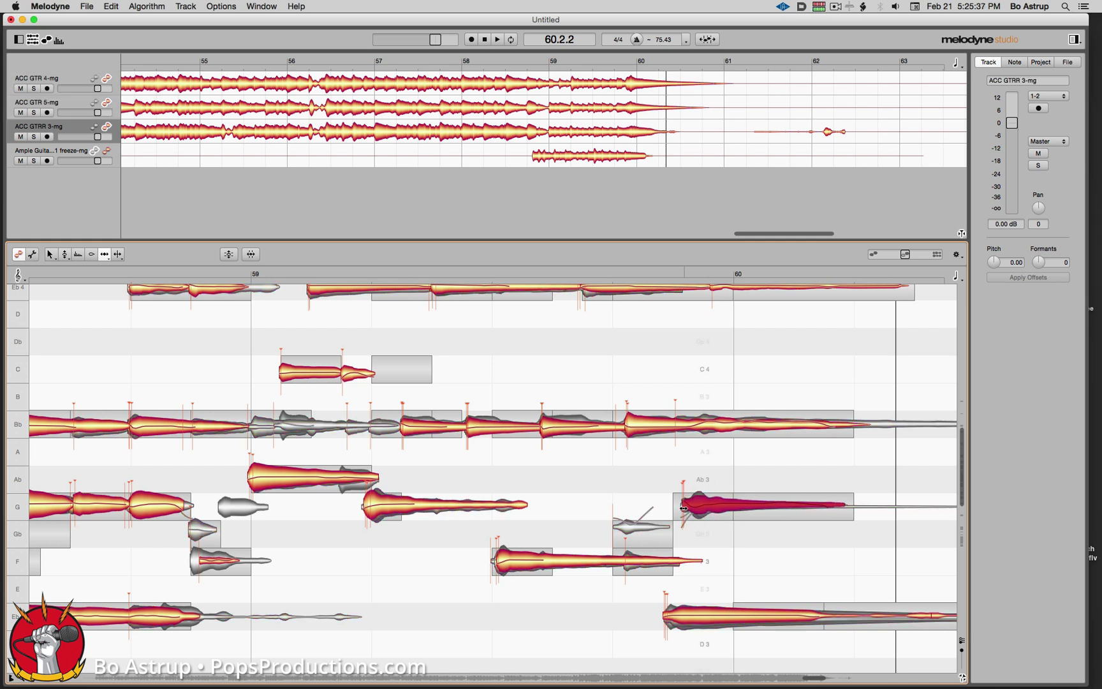
click(571, 476)
key(space)
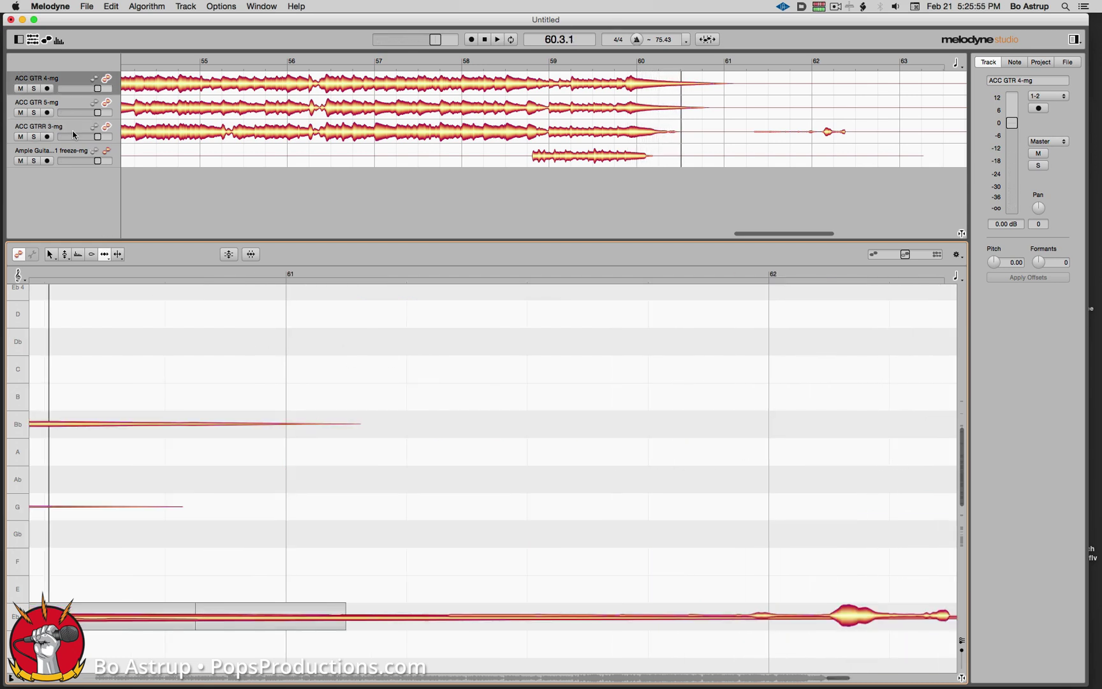
Step: Export each track over its individual range as 48 kHz, 24-bit WAV files into a new folder named "Melofixed GTRS"
click(88, 6)
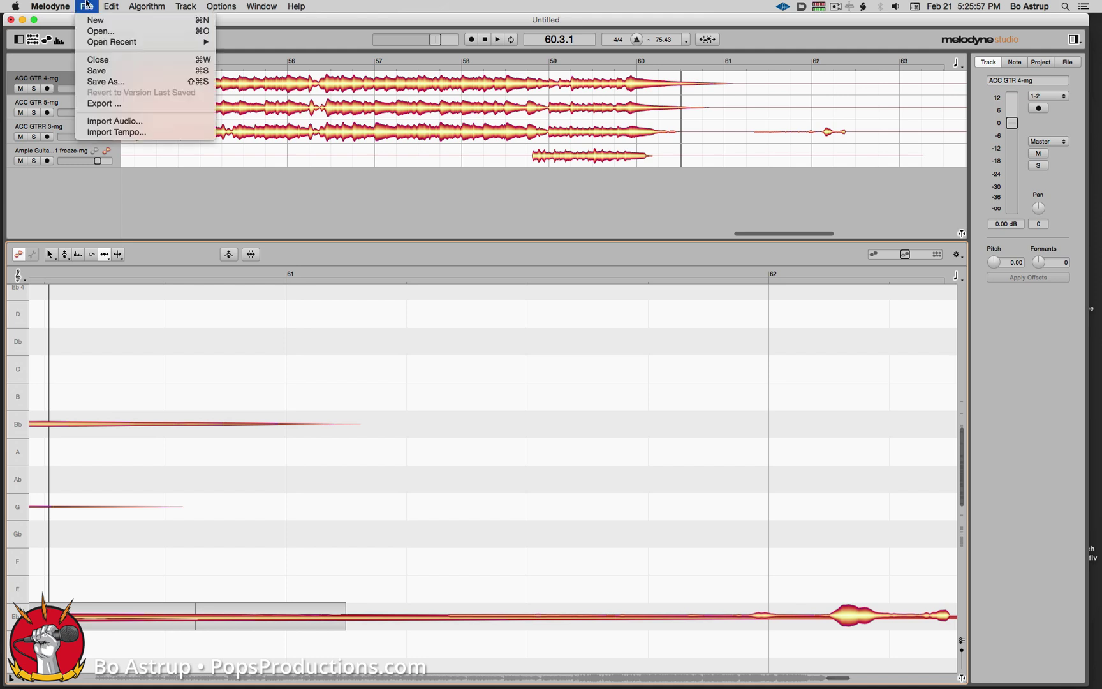
click(106, 104)
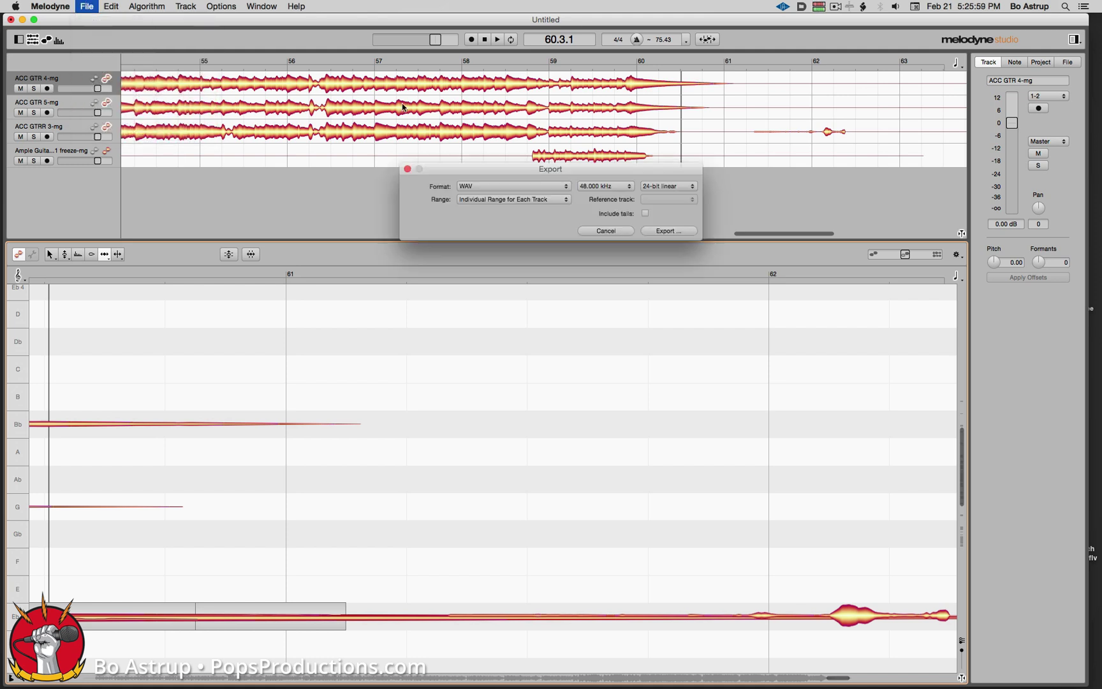
click(676, 234)
click(630, 225)
click(630, 227)
click(479, 471)
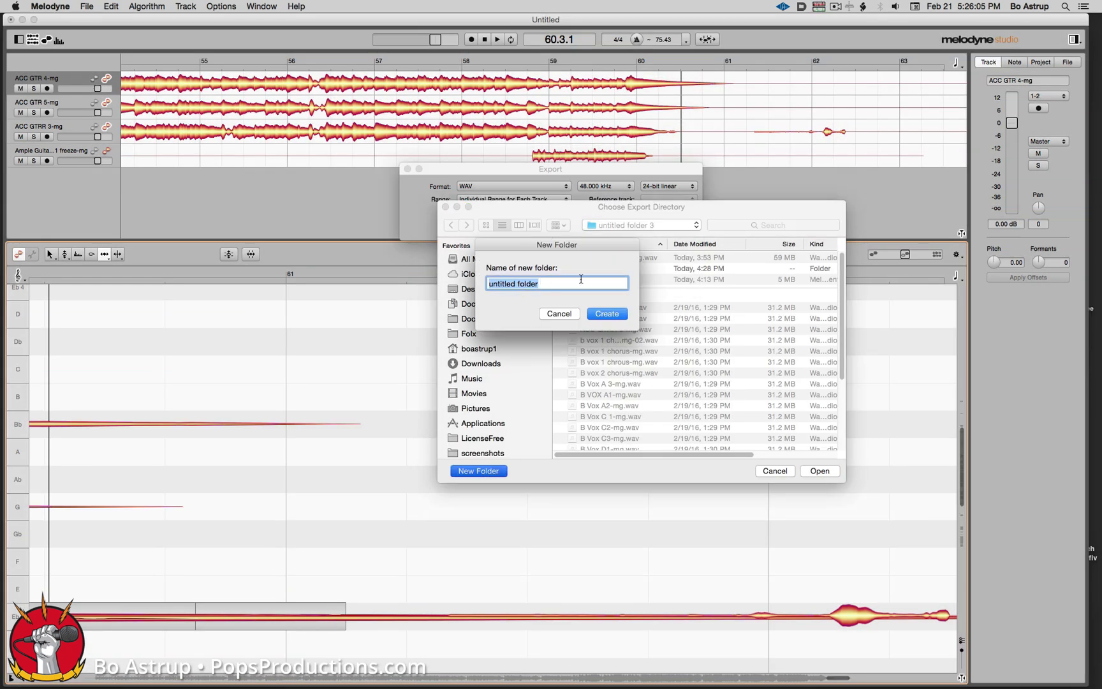
text(Melofixed GTRS)
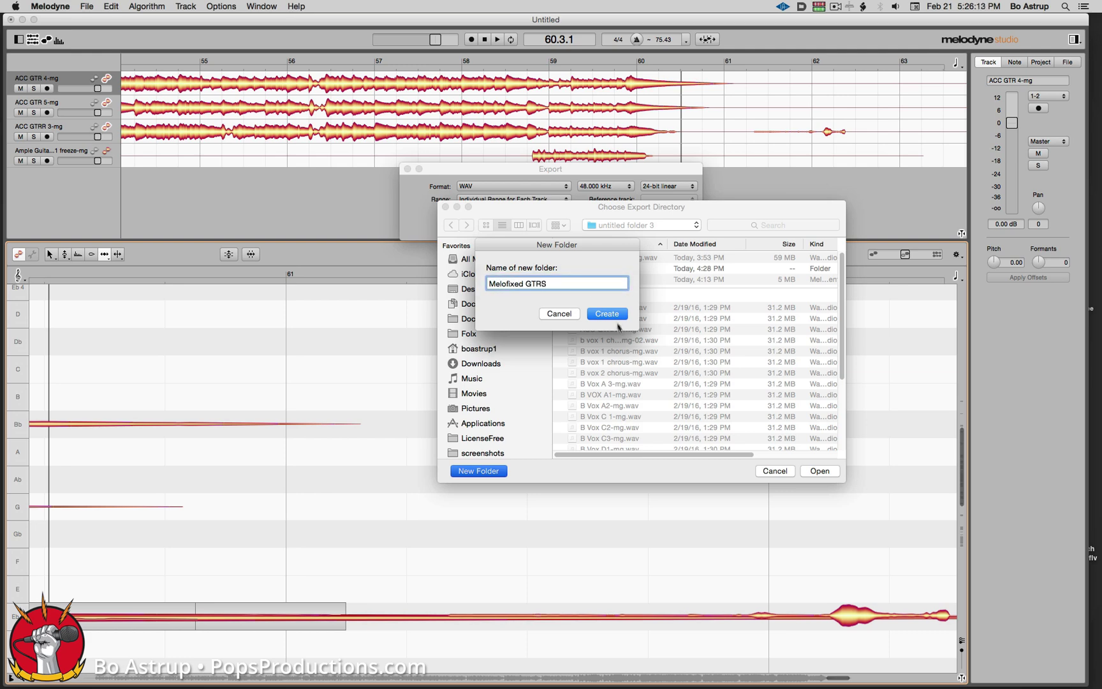
click(609, 313)
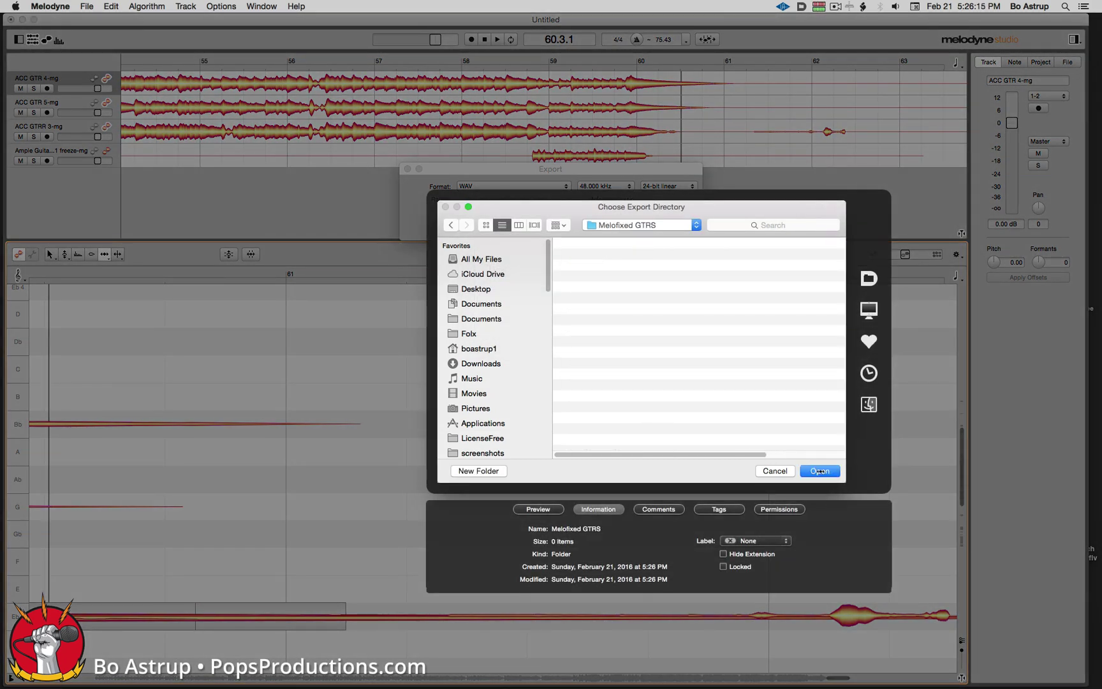
click(819, 471)
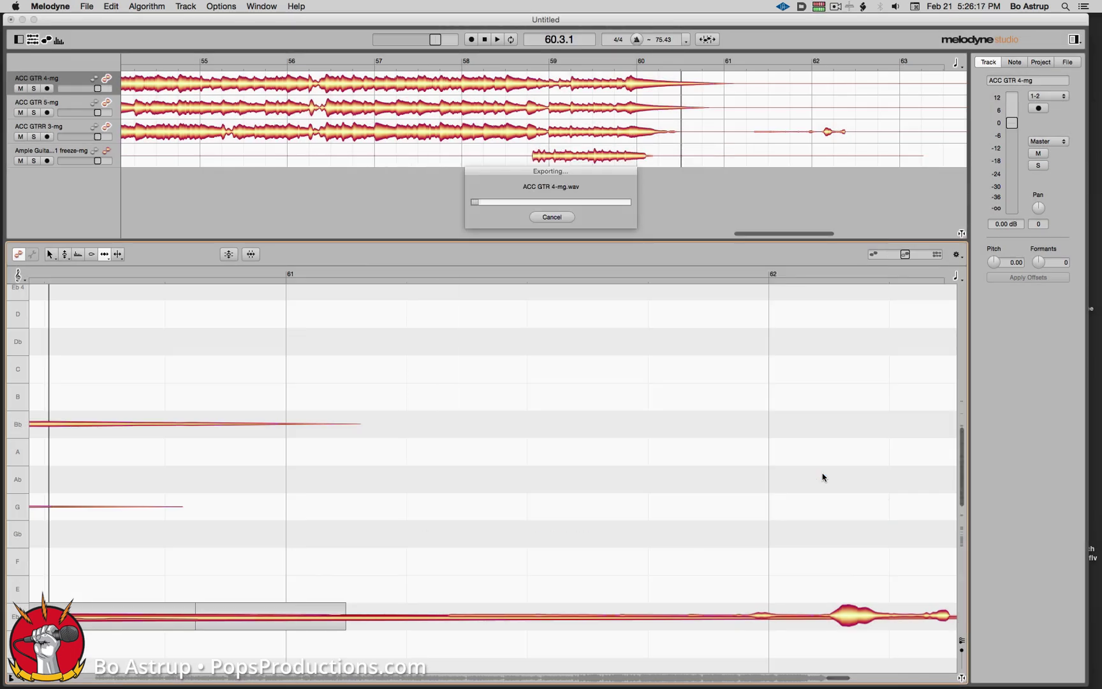
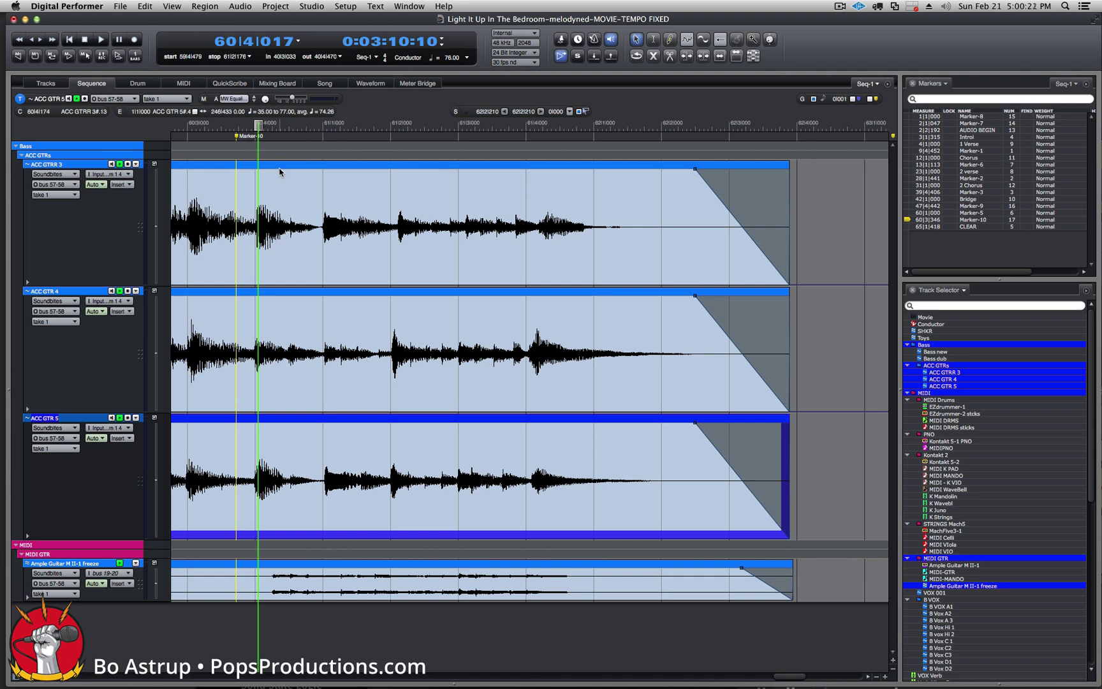
Step: In Digital Performer, replace the soundbite on track ACC GTRR 3 with ACC GTRR 3-mg.wav from the ML_gtrs_fixed folder
click(280, 170)
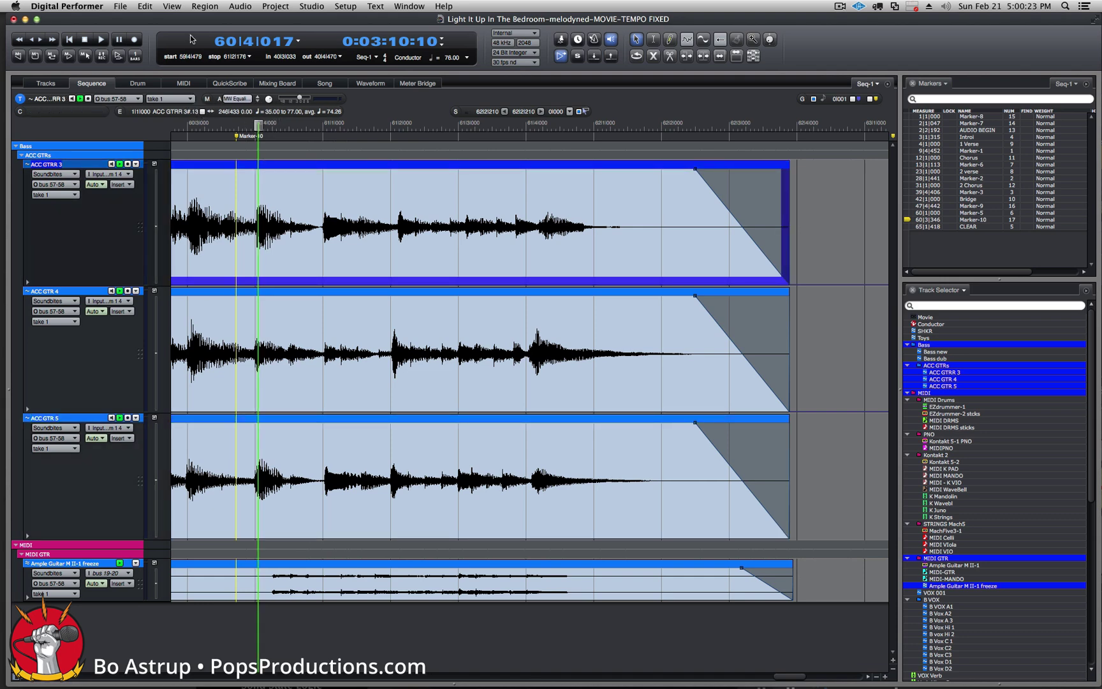
click(239, 6)
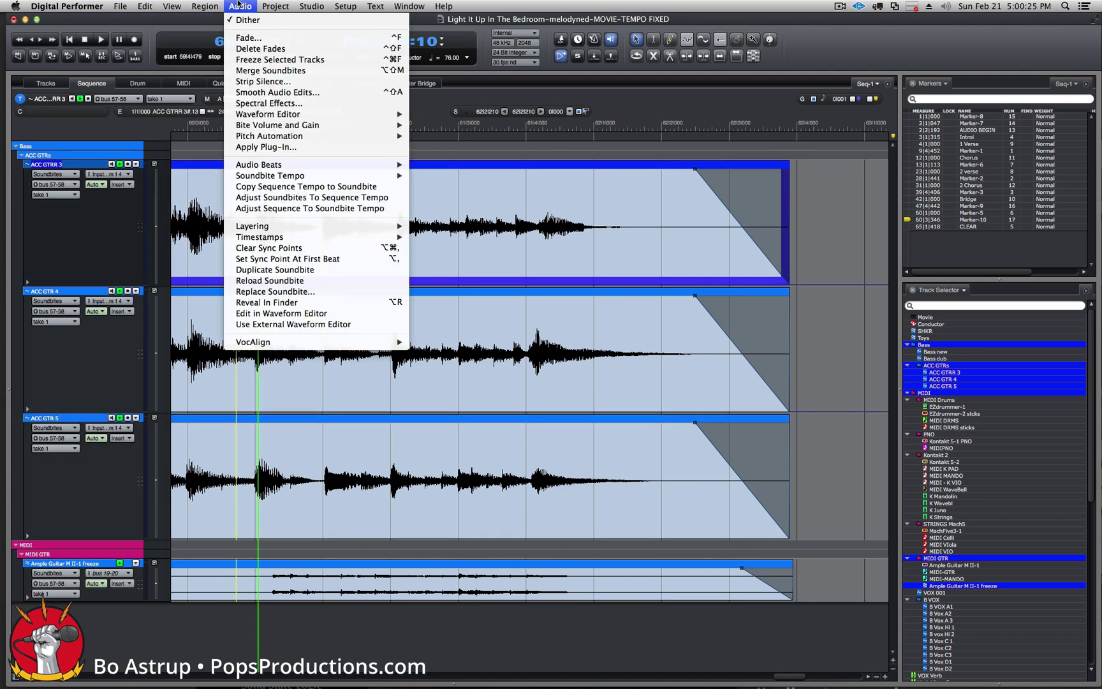
click(321, 291)
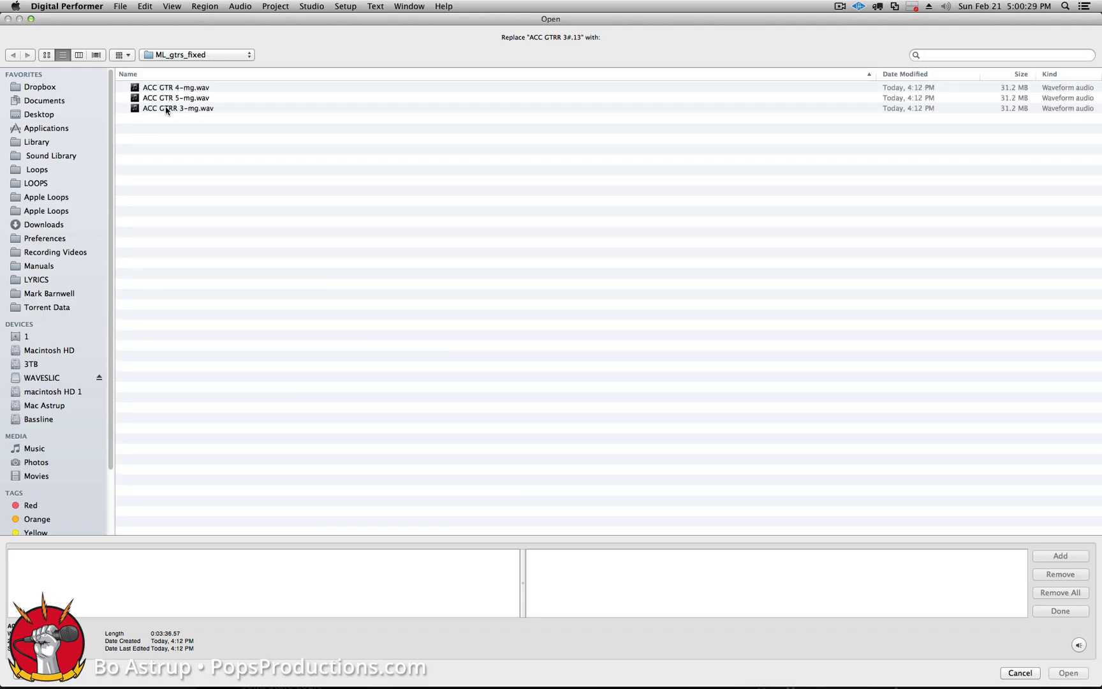
click(167, 109)
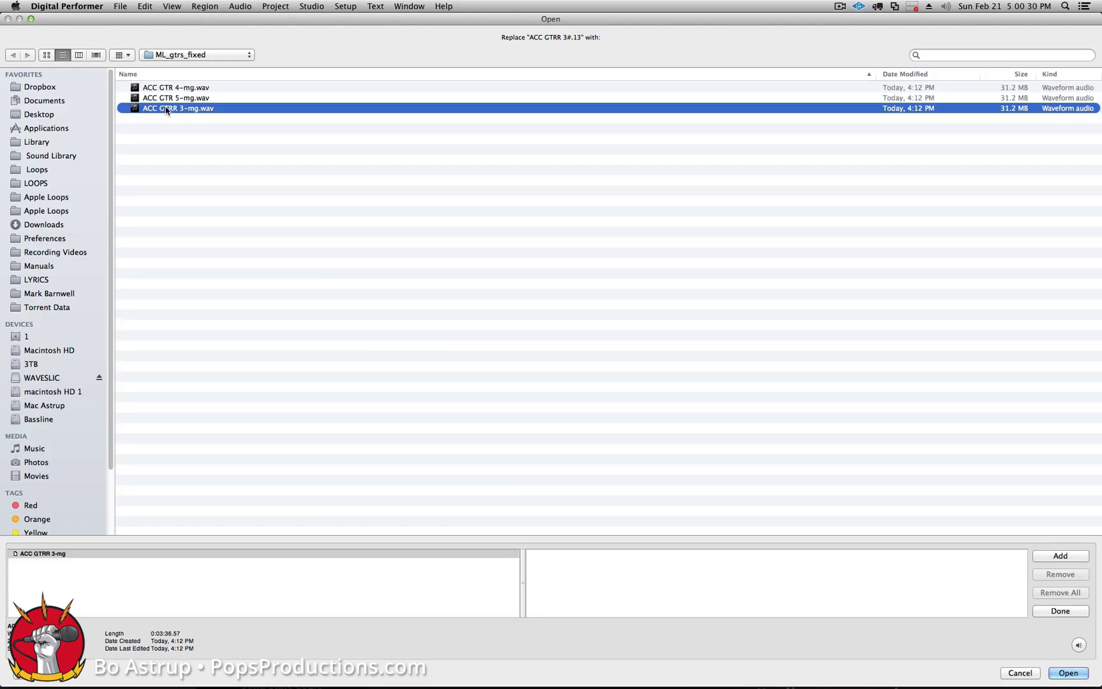
click(1071, 560)
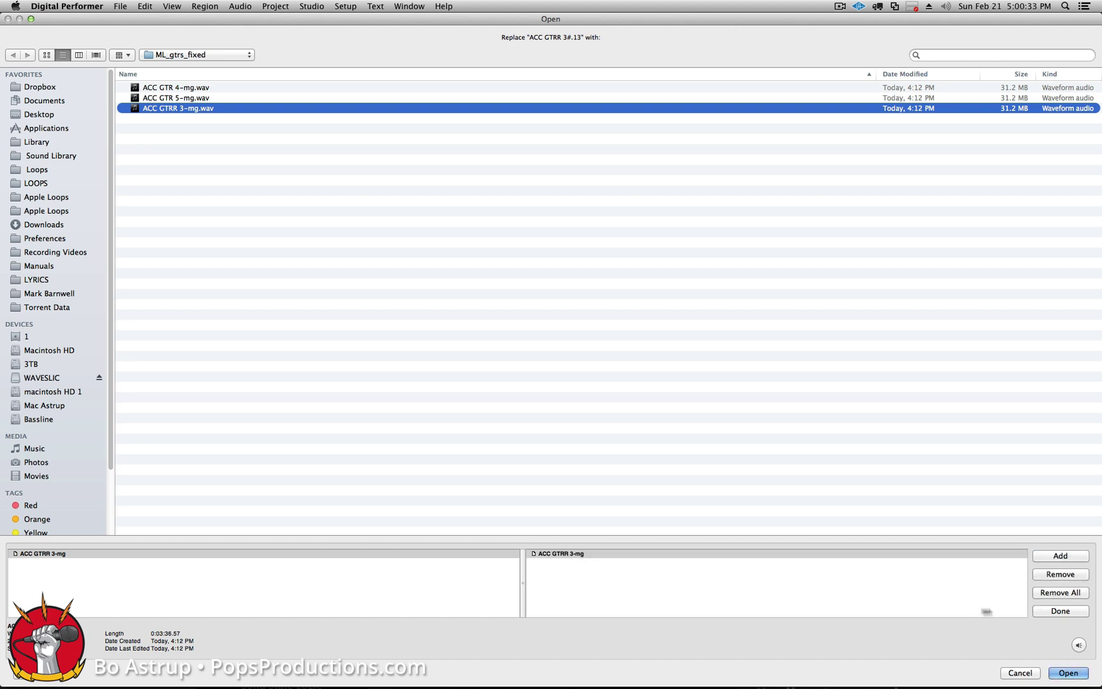
click(1061, 611)
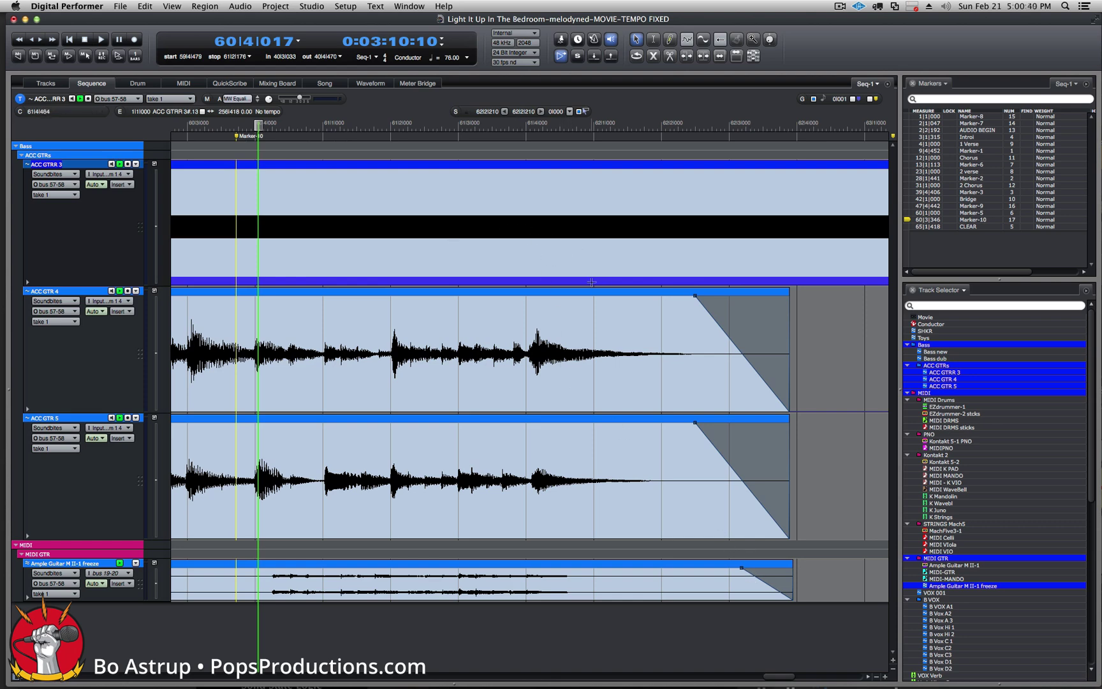
Step: Replace the soundbite on track ACC GTR 4 with ACC GTR 4-mg.wav from the ML_gtrs_fixed folder
click(305, 310)
click(240, 6)
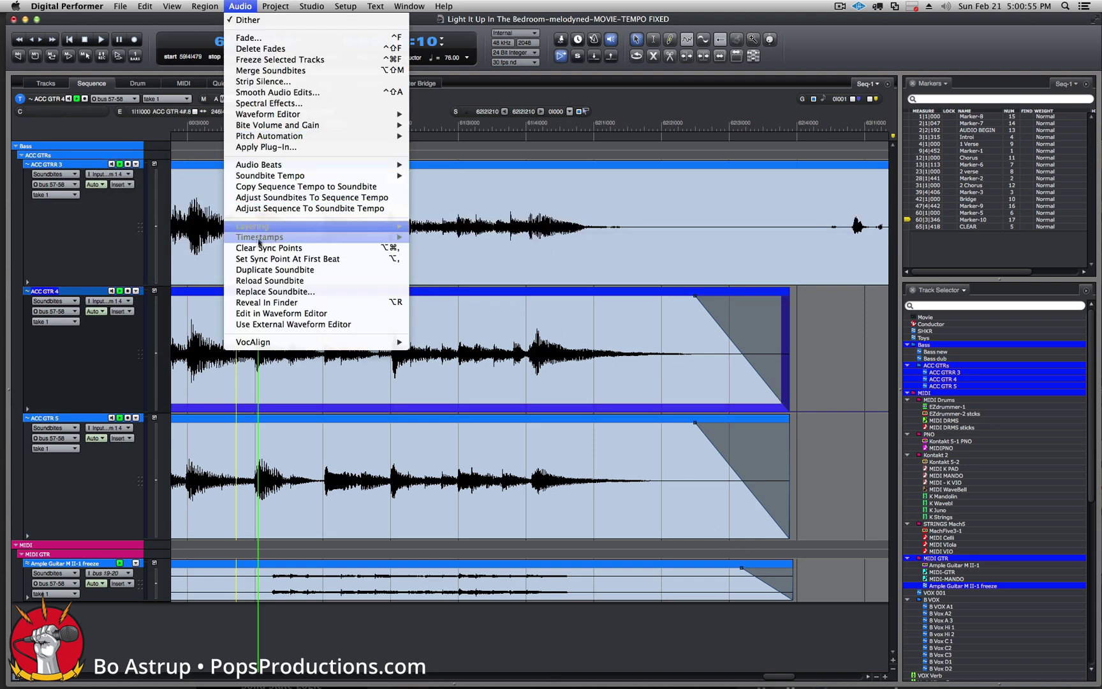
click(269, 292)
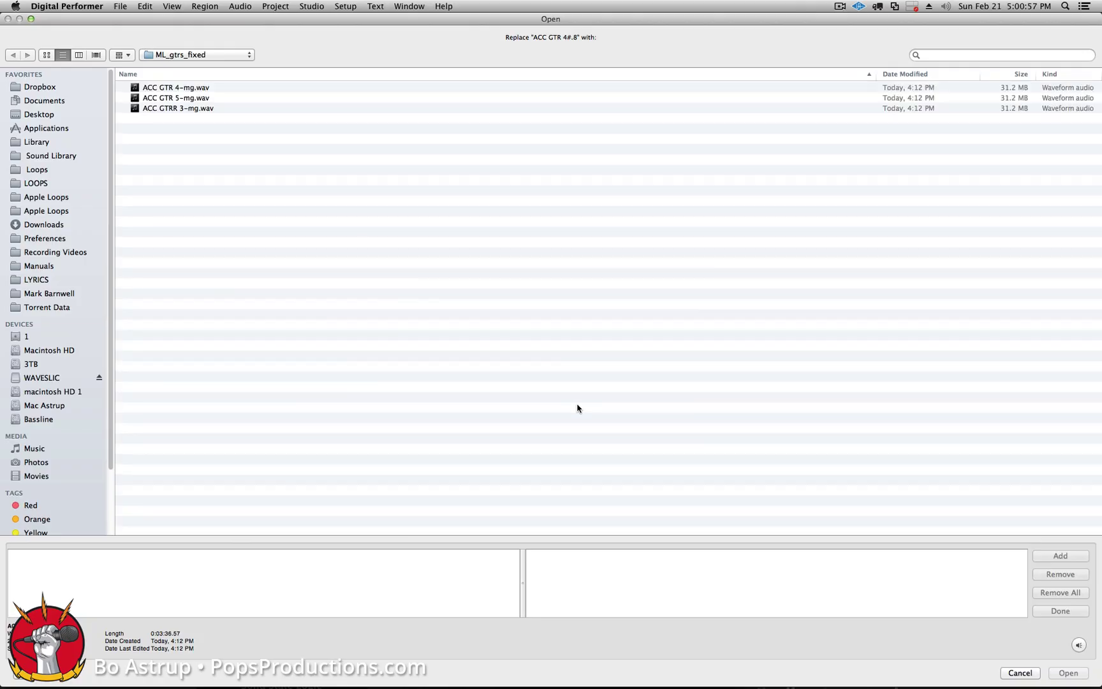
click(189, 108)
click(192, 89)
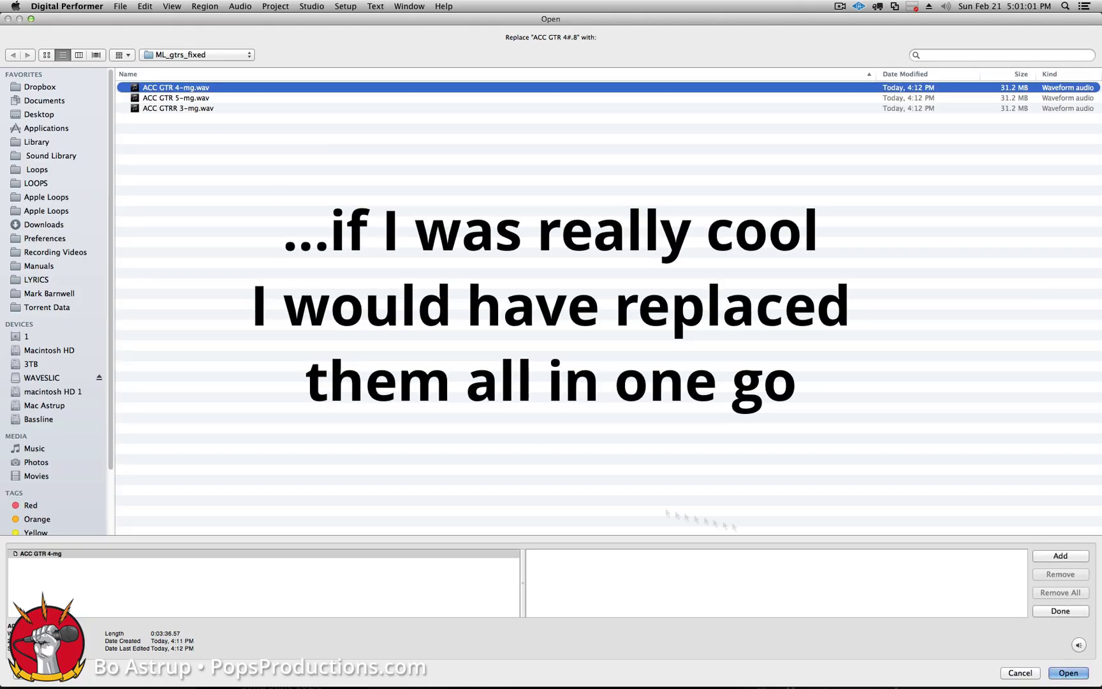
click(1060, 555)
click(1060, 611)
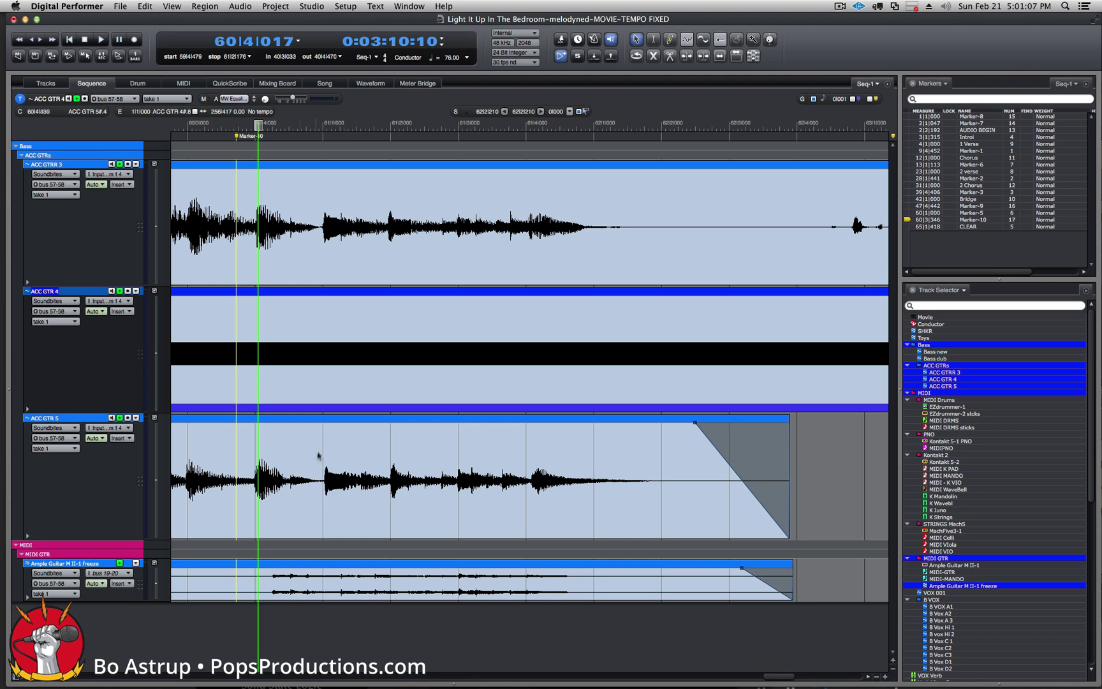
Step: Replace the soundbite on track ACC GTR 5 with ACC GTR 5-mg.wav from the ML_gtrs_fixed folder and start playback
click(323, 432)
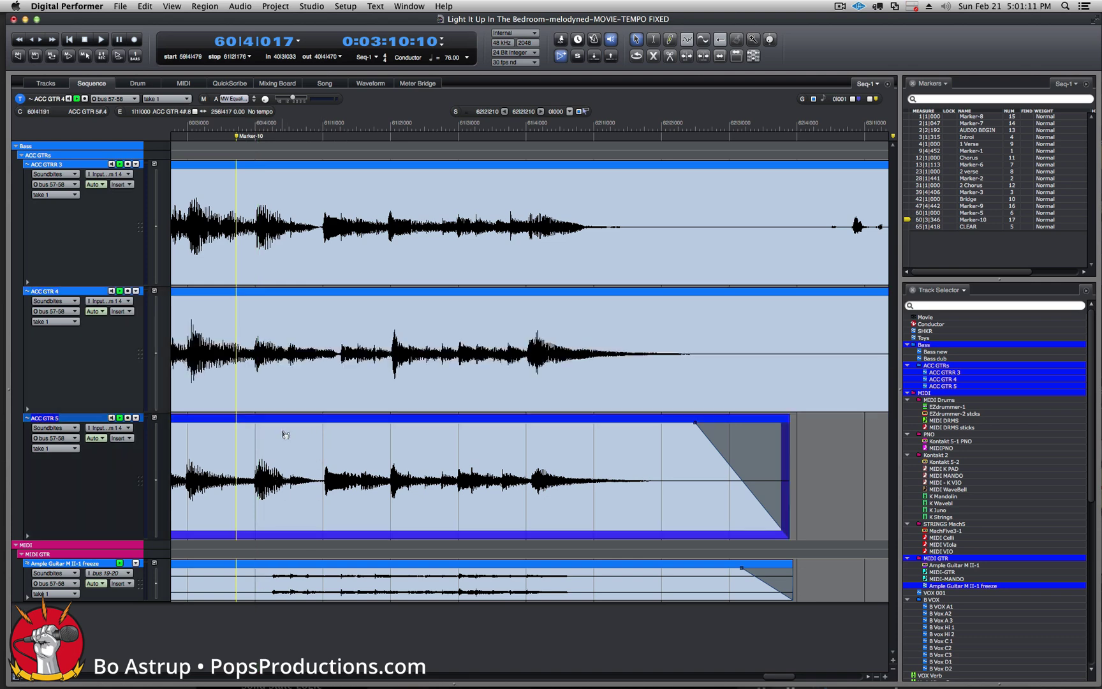
click(237, 6)
click(268, 290)
click(185, 97)
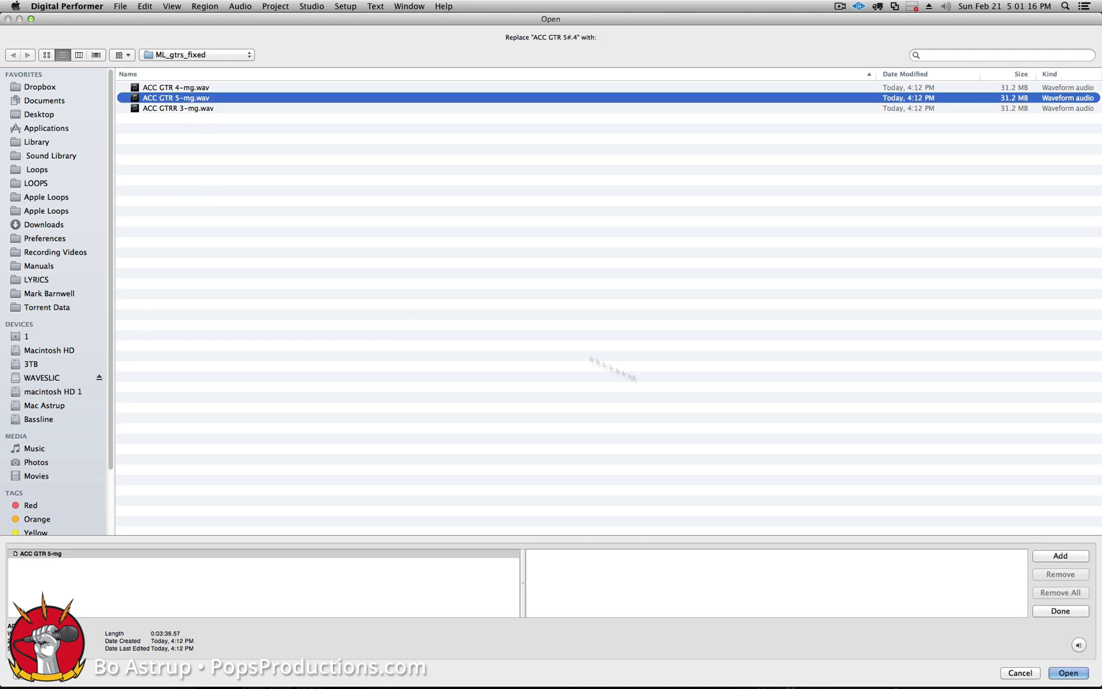
click(1060, 556)
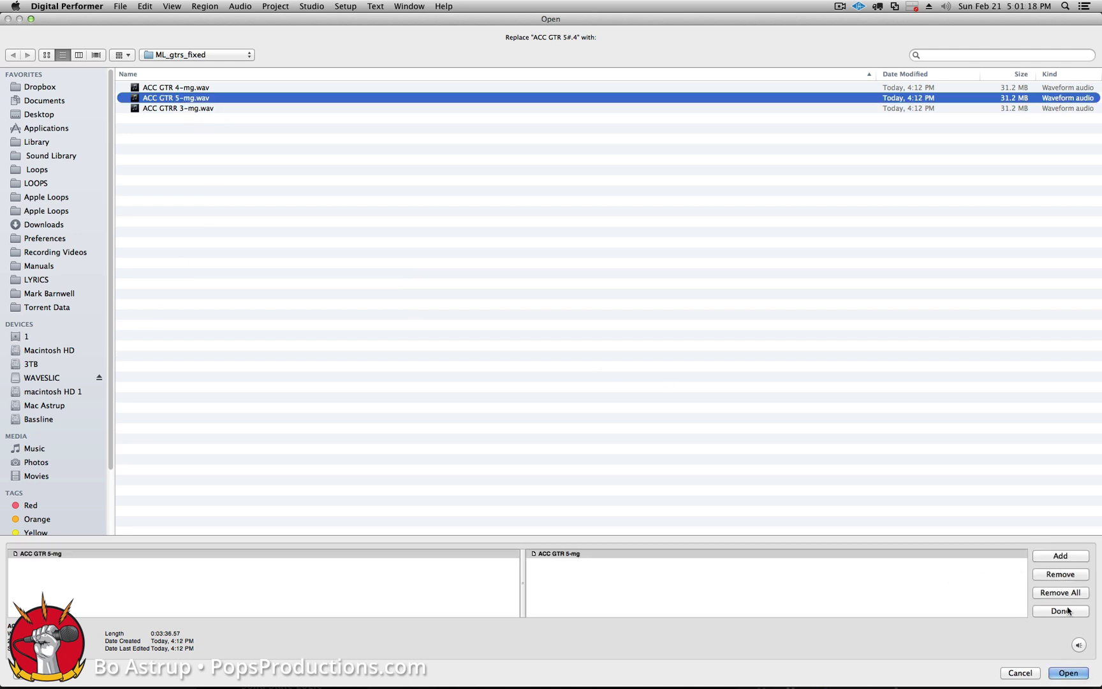
click(1061, 611)
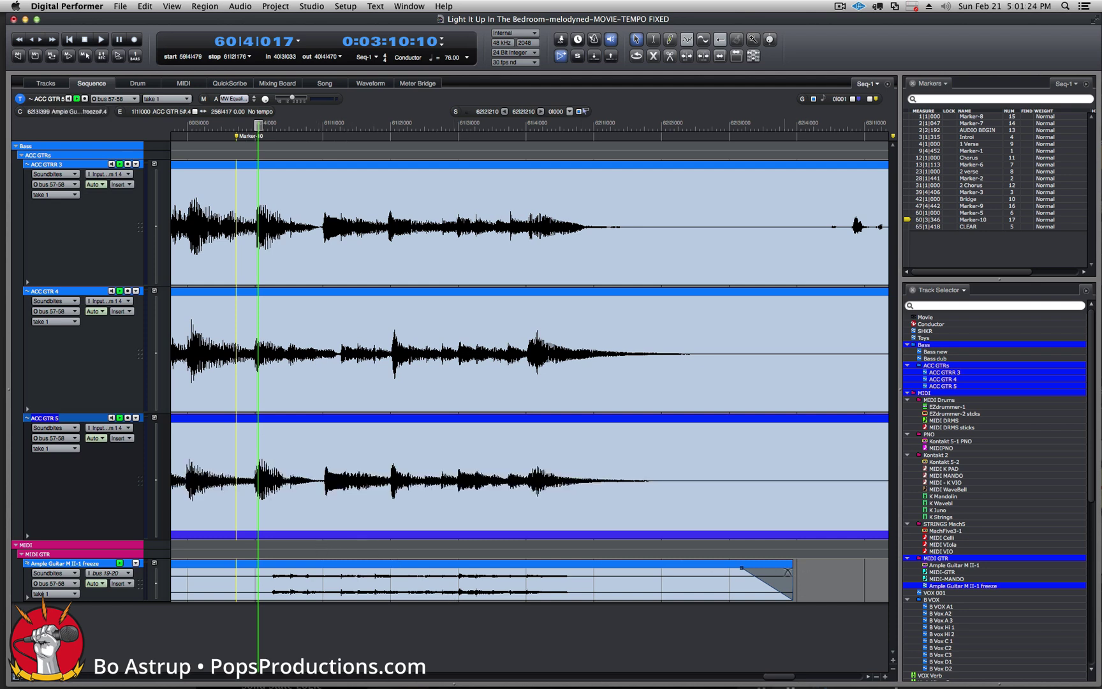
key(space)
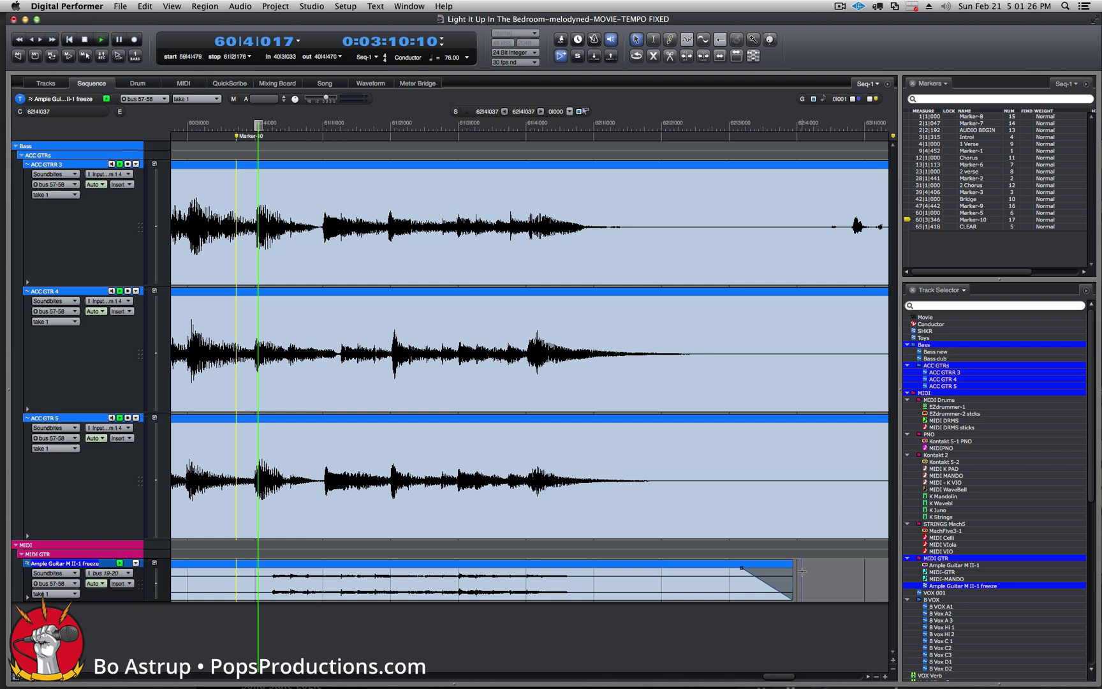